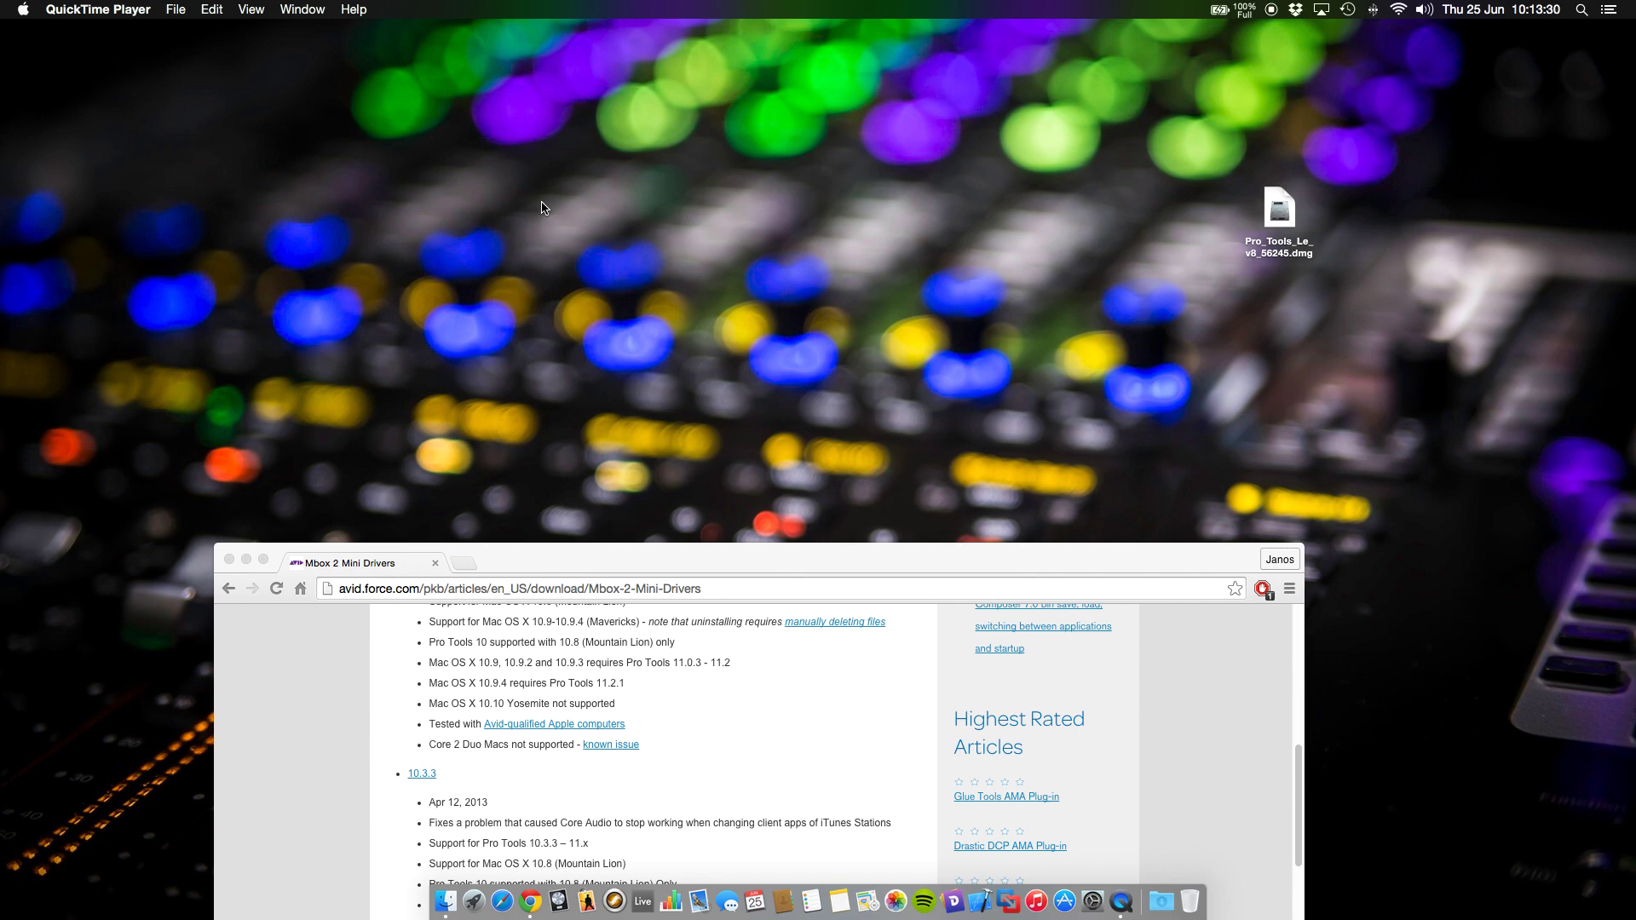
Read the Mac Releases compatibility notes on the Mbox 2 Mini Drivers page, then close Chrome
{"action": "left_click_drag", "start_coordinate": [625, 569], "coordinate": [443, 216]}
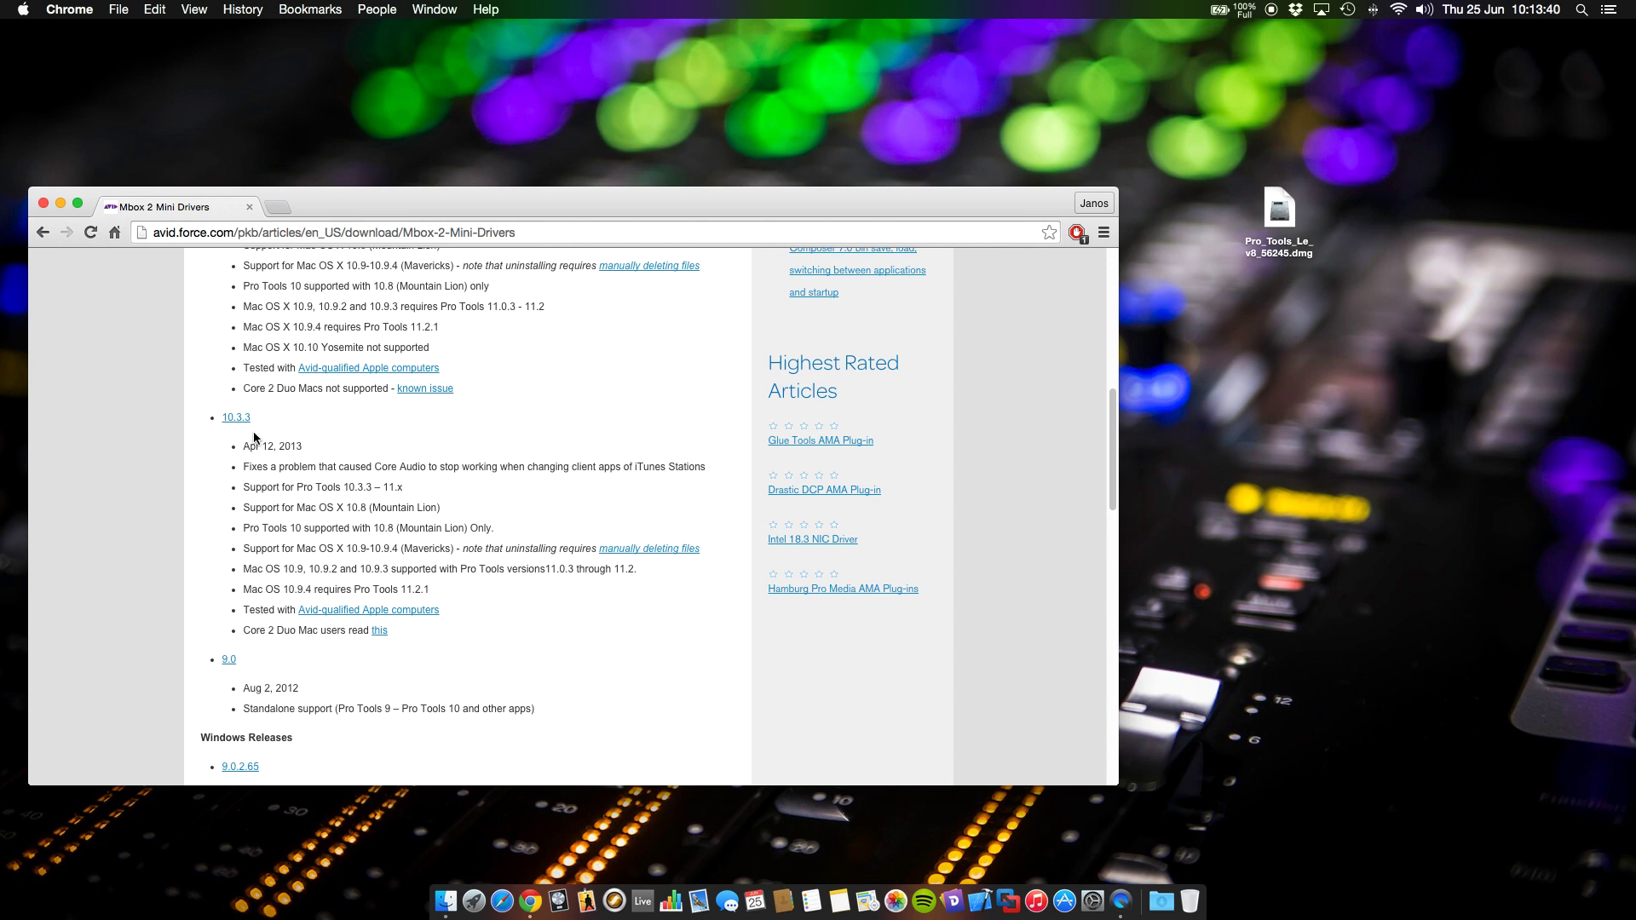
{"action": "scroll", "coordinate": [254, 438], "scroll_direction": "up", "scroll_amount": 3}
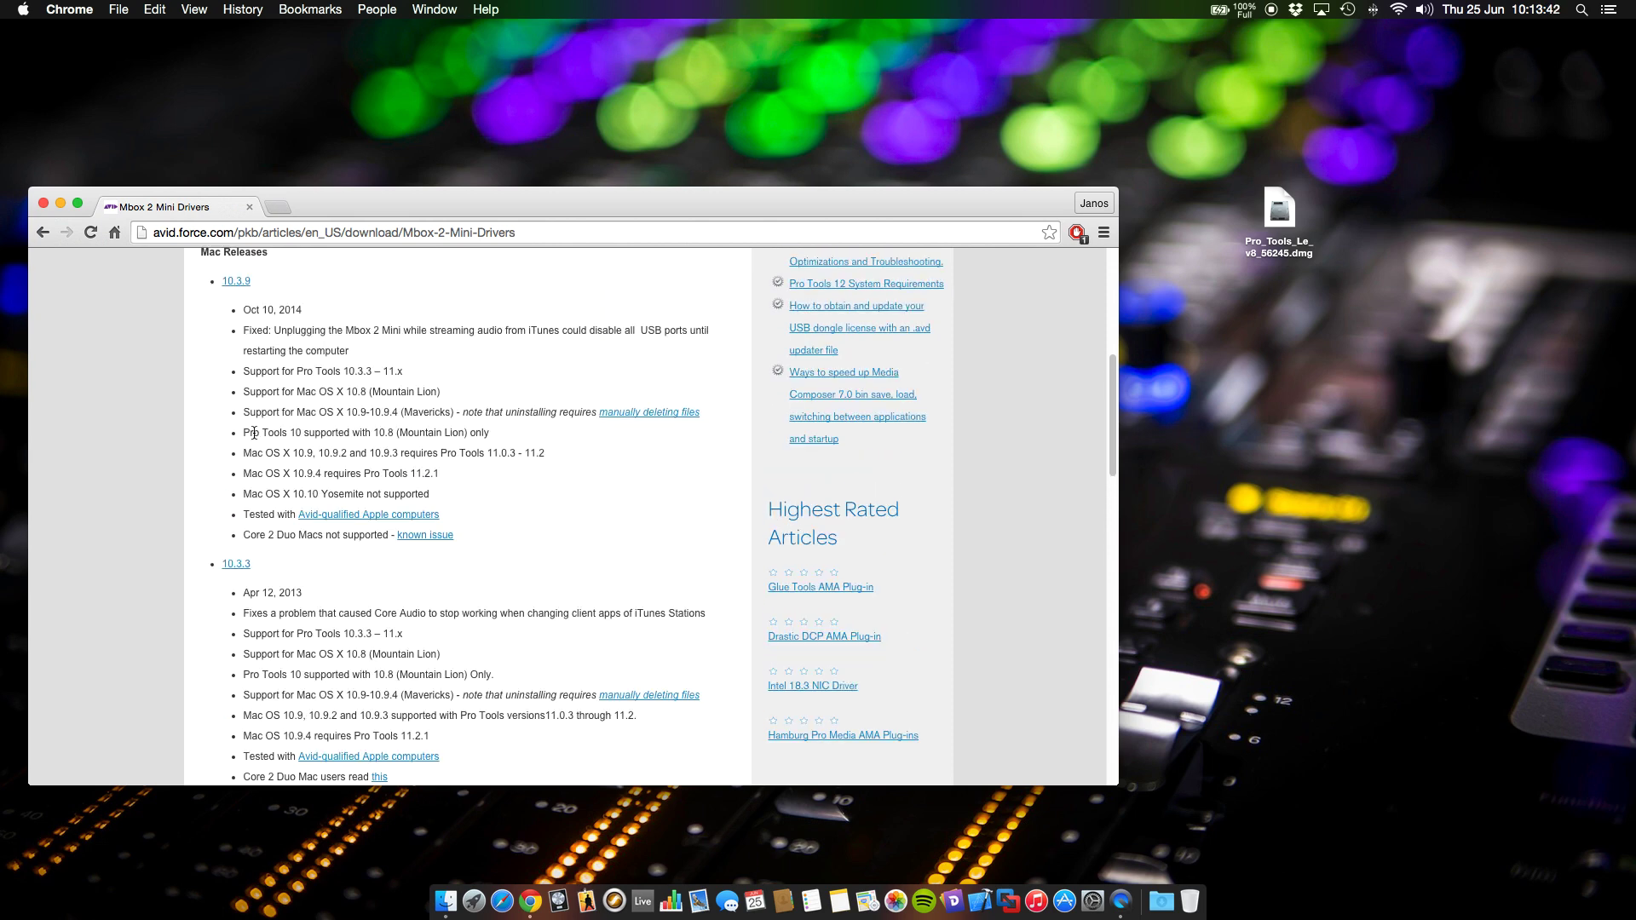
{"action": "scroll", "coordinate": [254, 432], "scroll_direction": "down", "scroll_amount": 1}
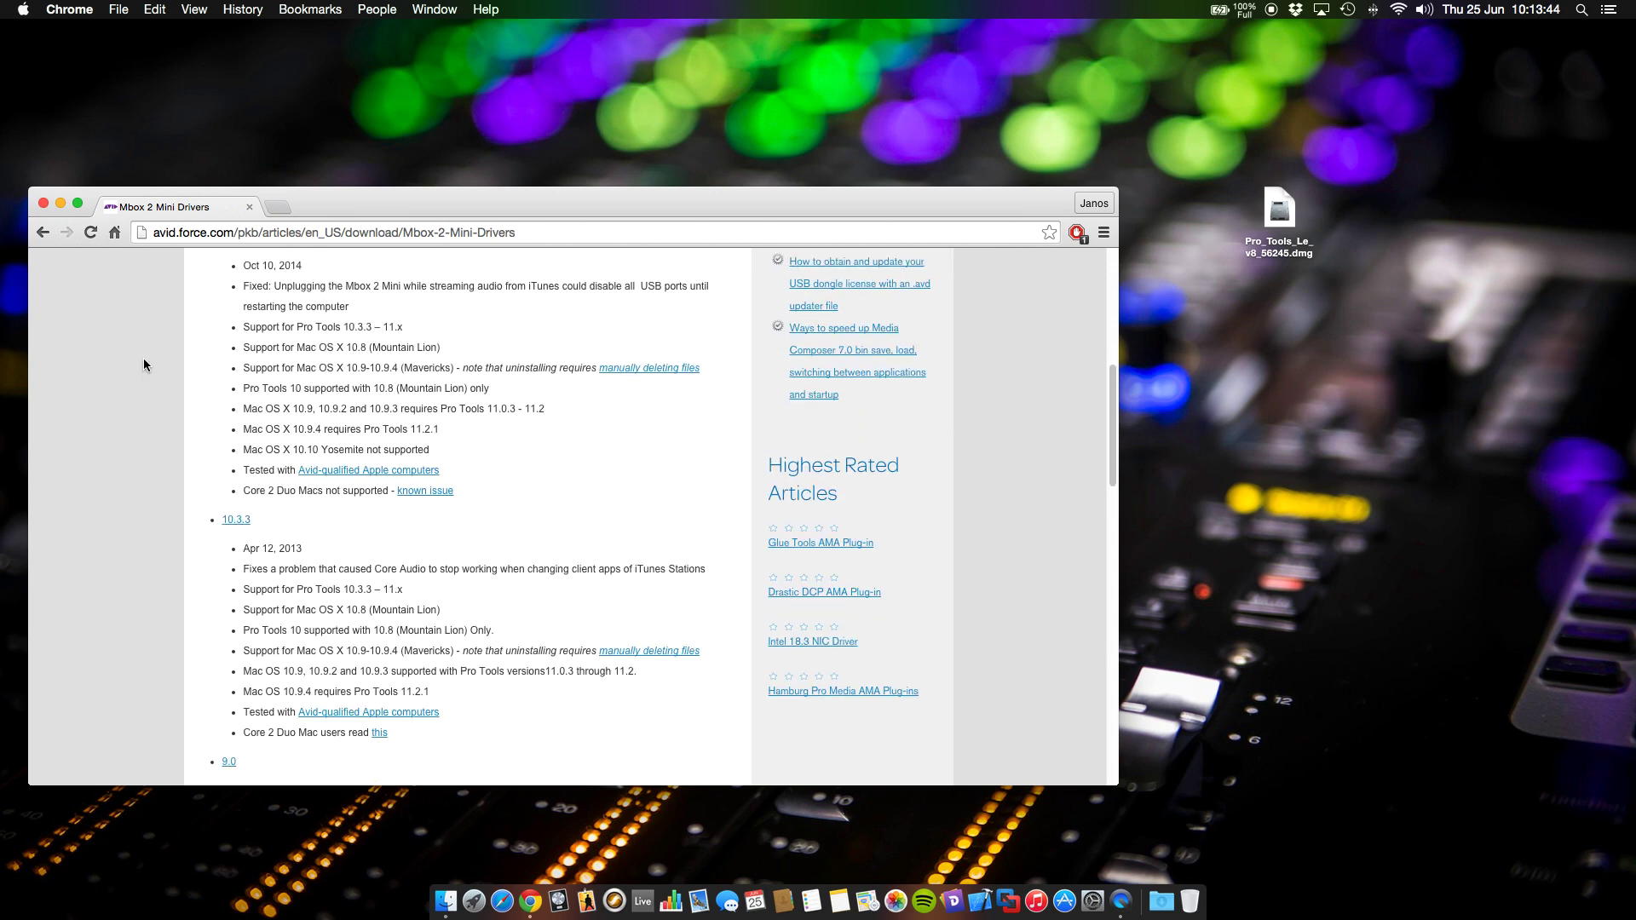
{"action": "left_click", "coordinate": [44, 208]}
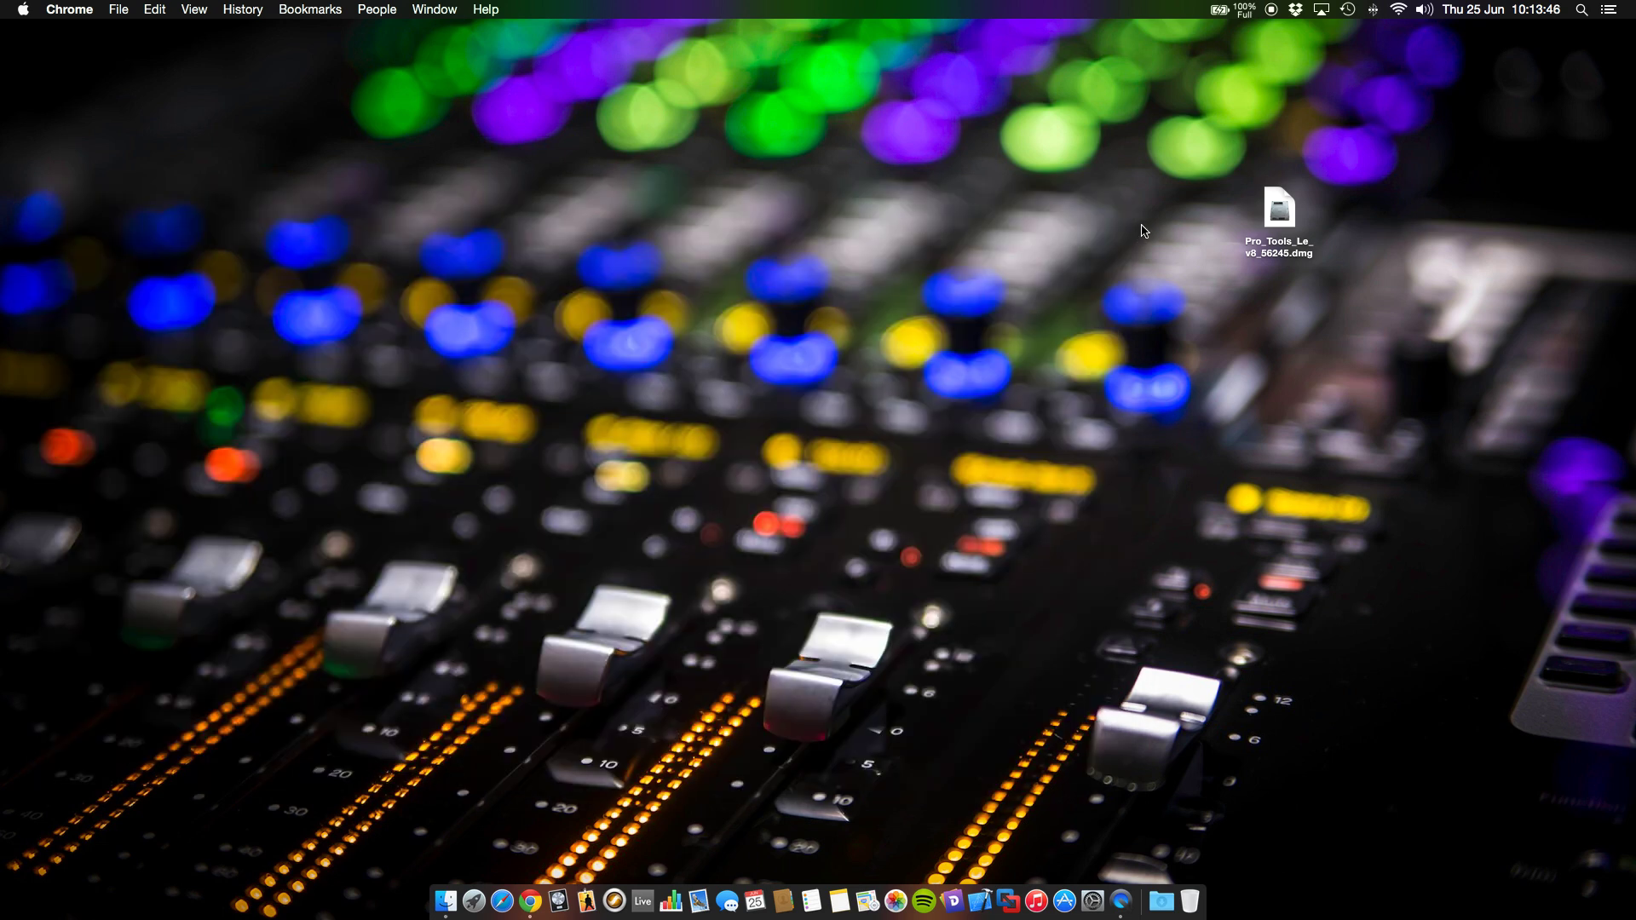
Mount Pro_Tools_Le_v8_56245.dmg, skipping verification, and select the Pro Tools LE Installer volume
{"action": "left_click", "coordinate": [1276, 213]}
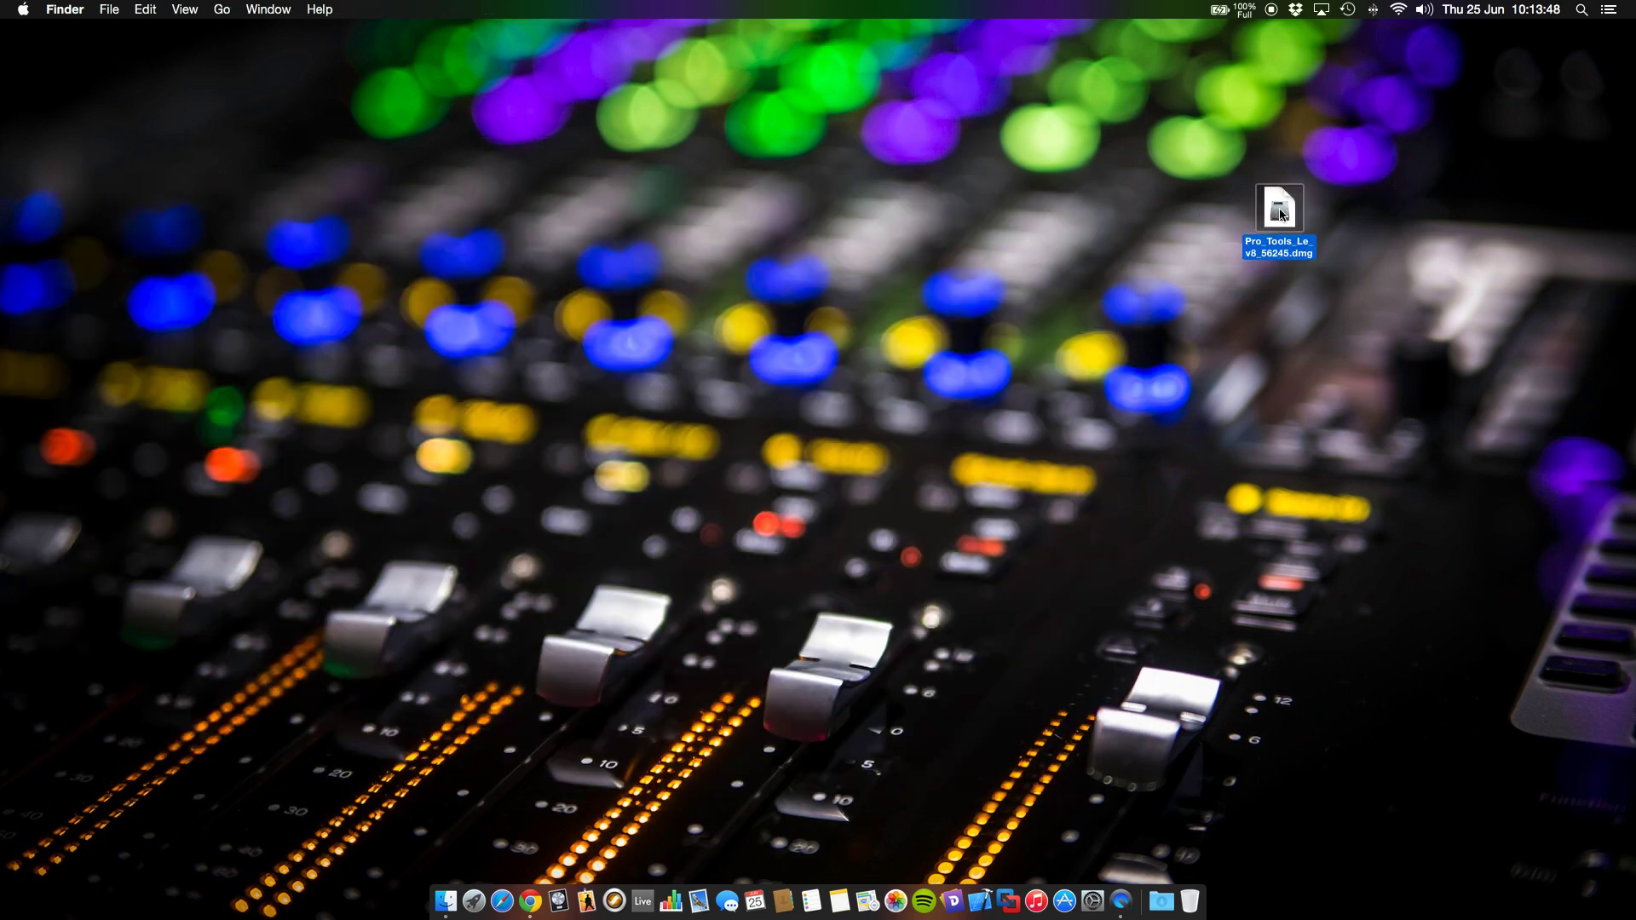
{"action": "left_click_drag", "start_coordinate": [1275, 213], "coordinate": [1449, 136]}
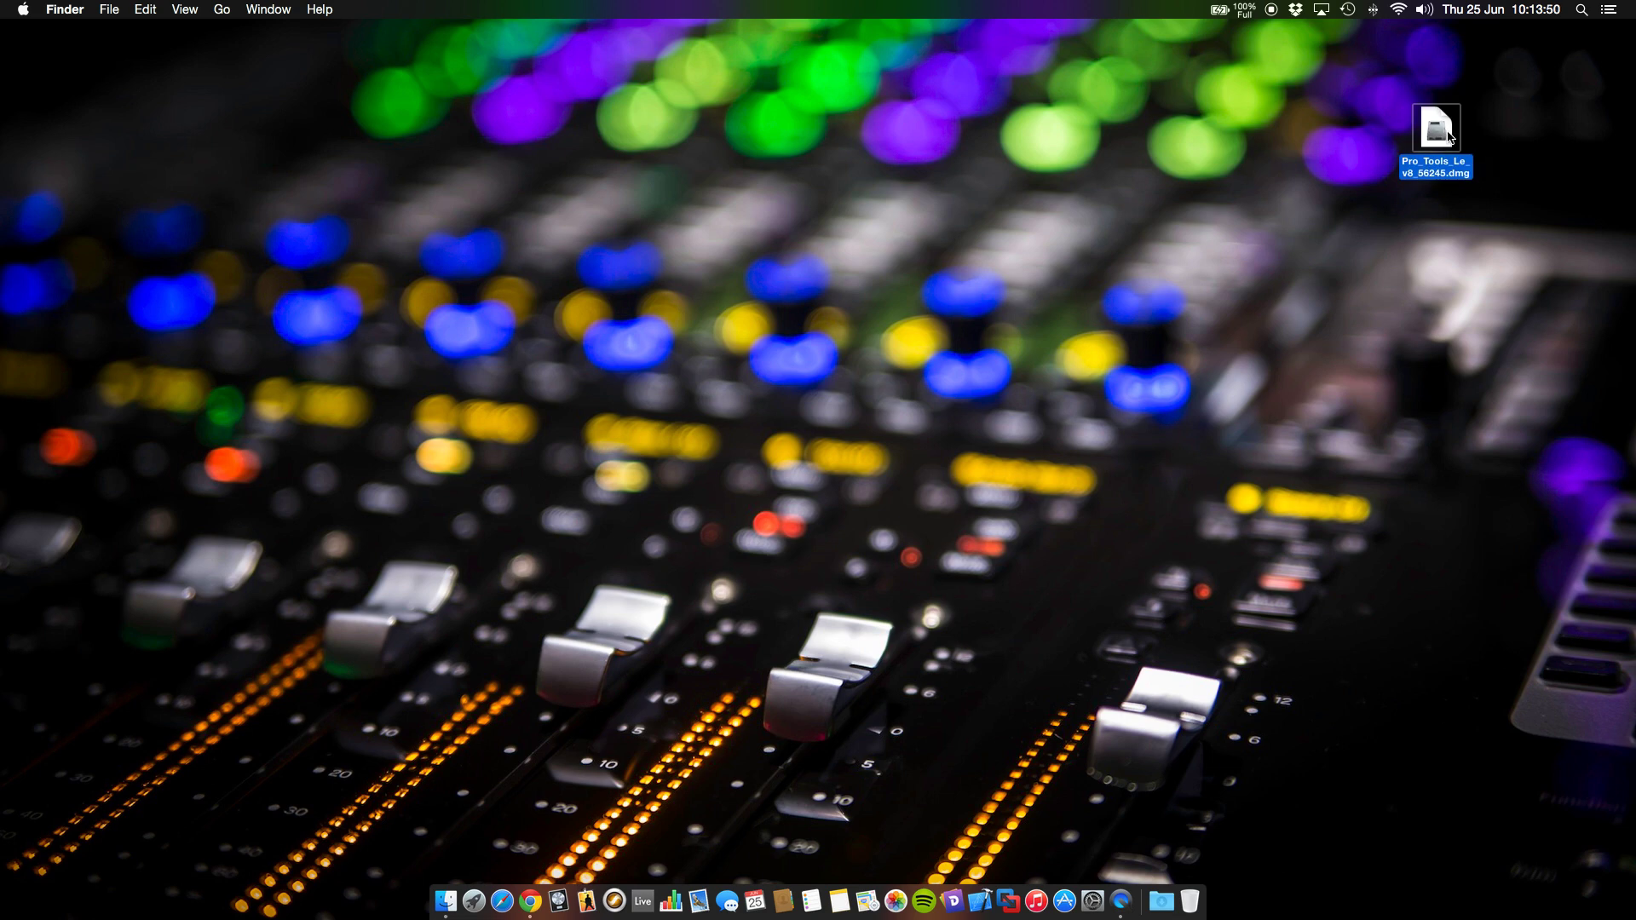
{"action": "double_click", "coordinate": [1449, 136]}
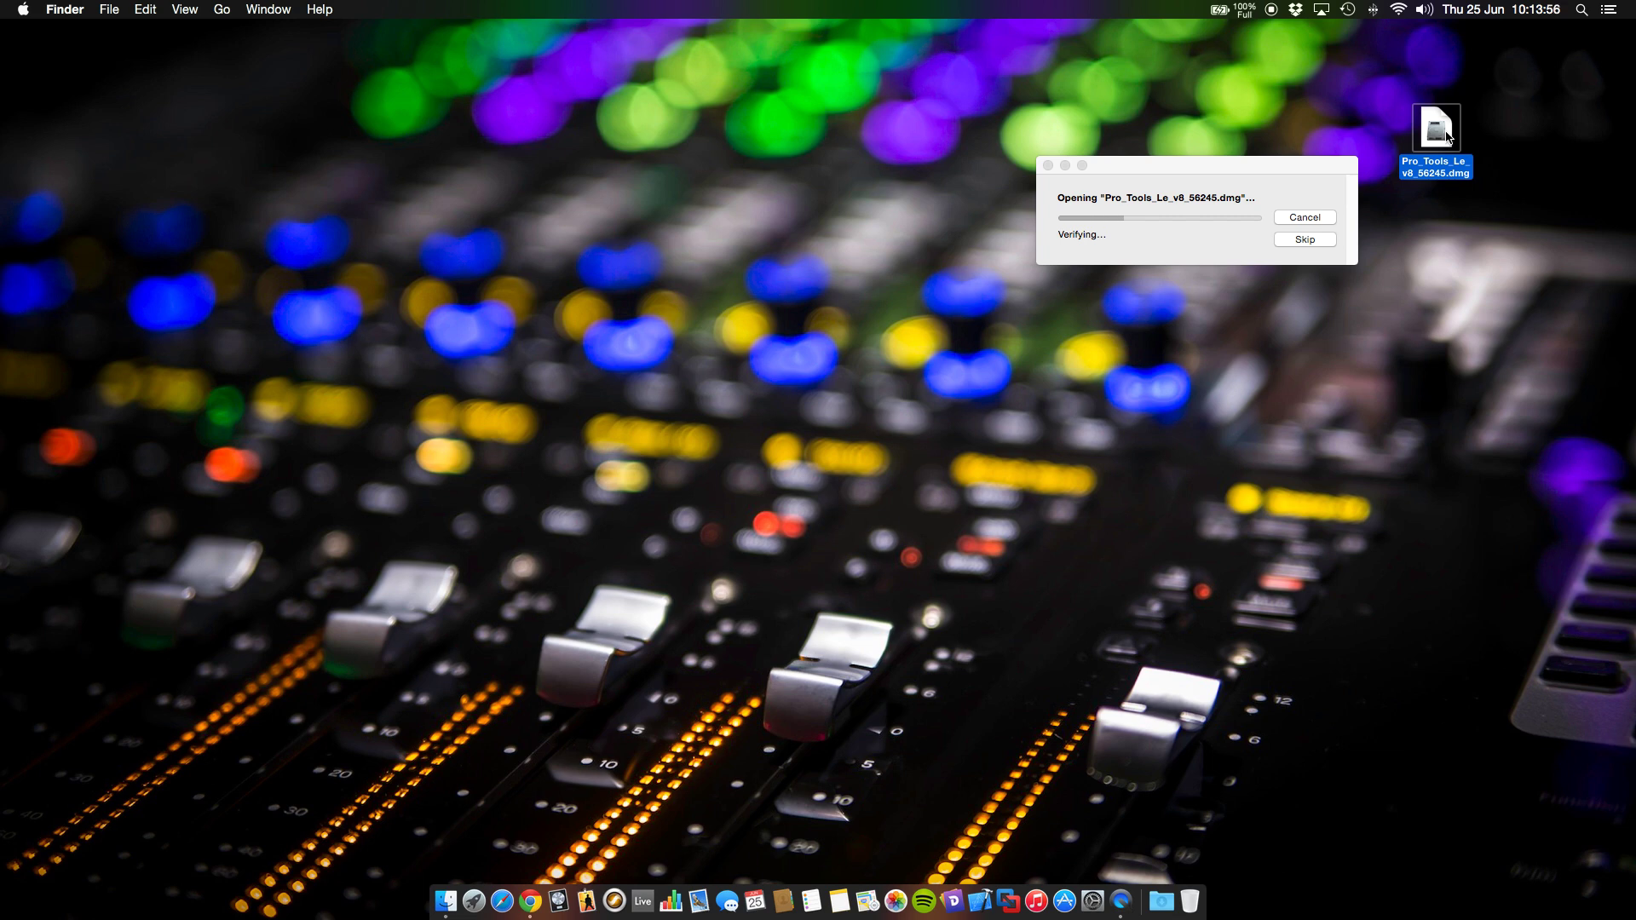
{"action": "left_click", "coordinate": [1324, 242]}
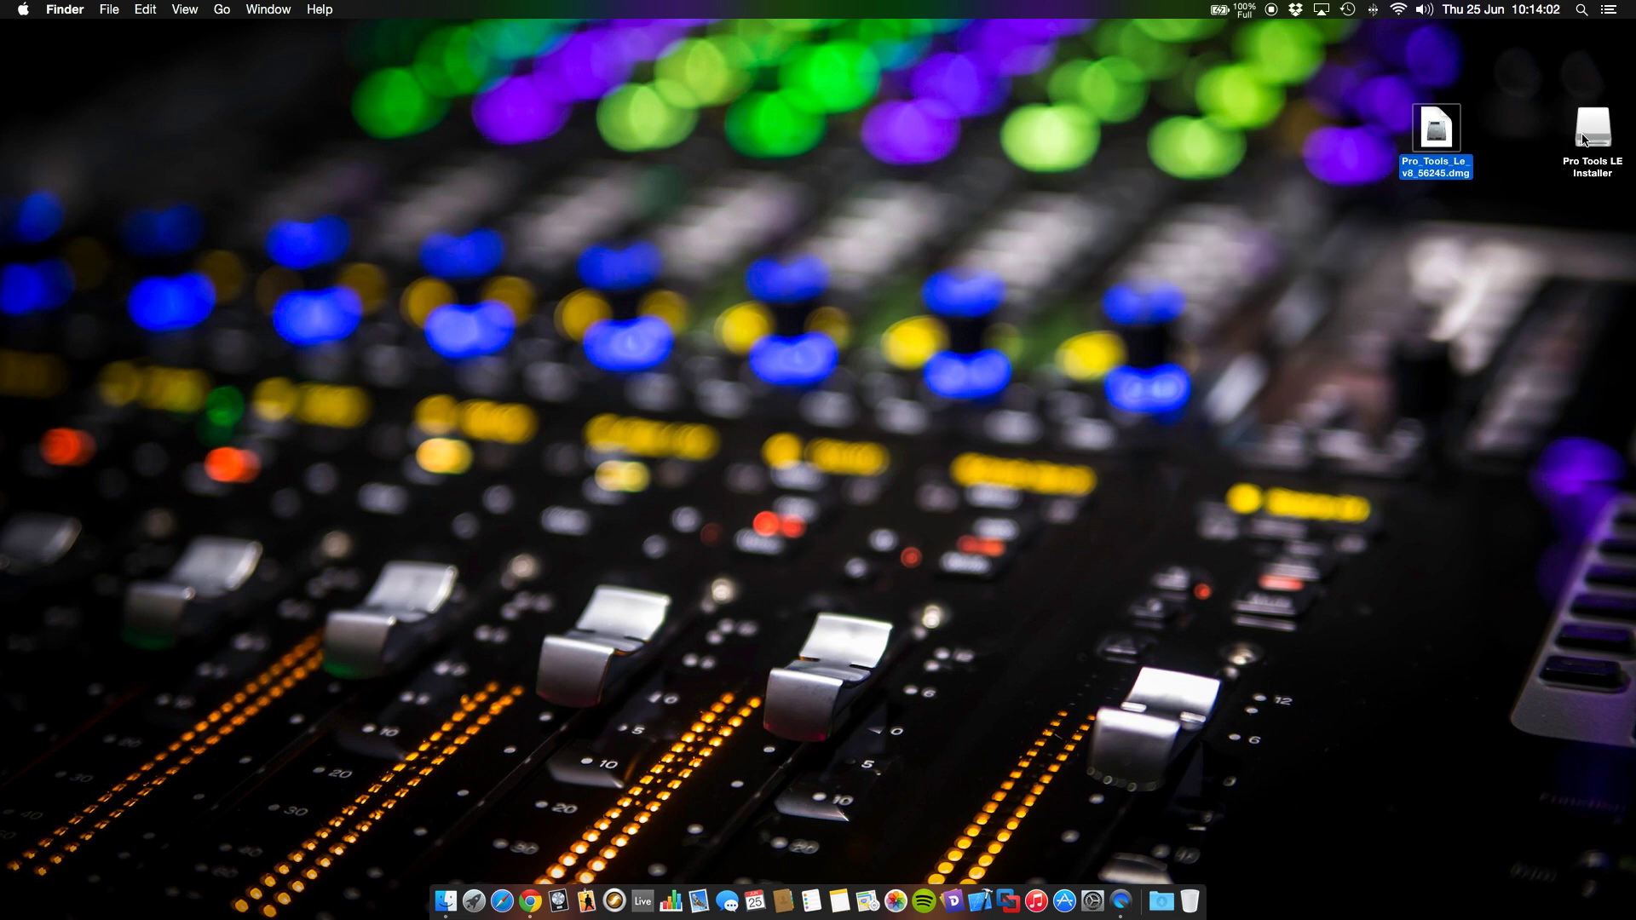
{"action": "left_click", "coordinate": [1585, 140]}
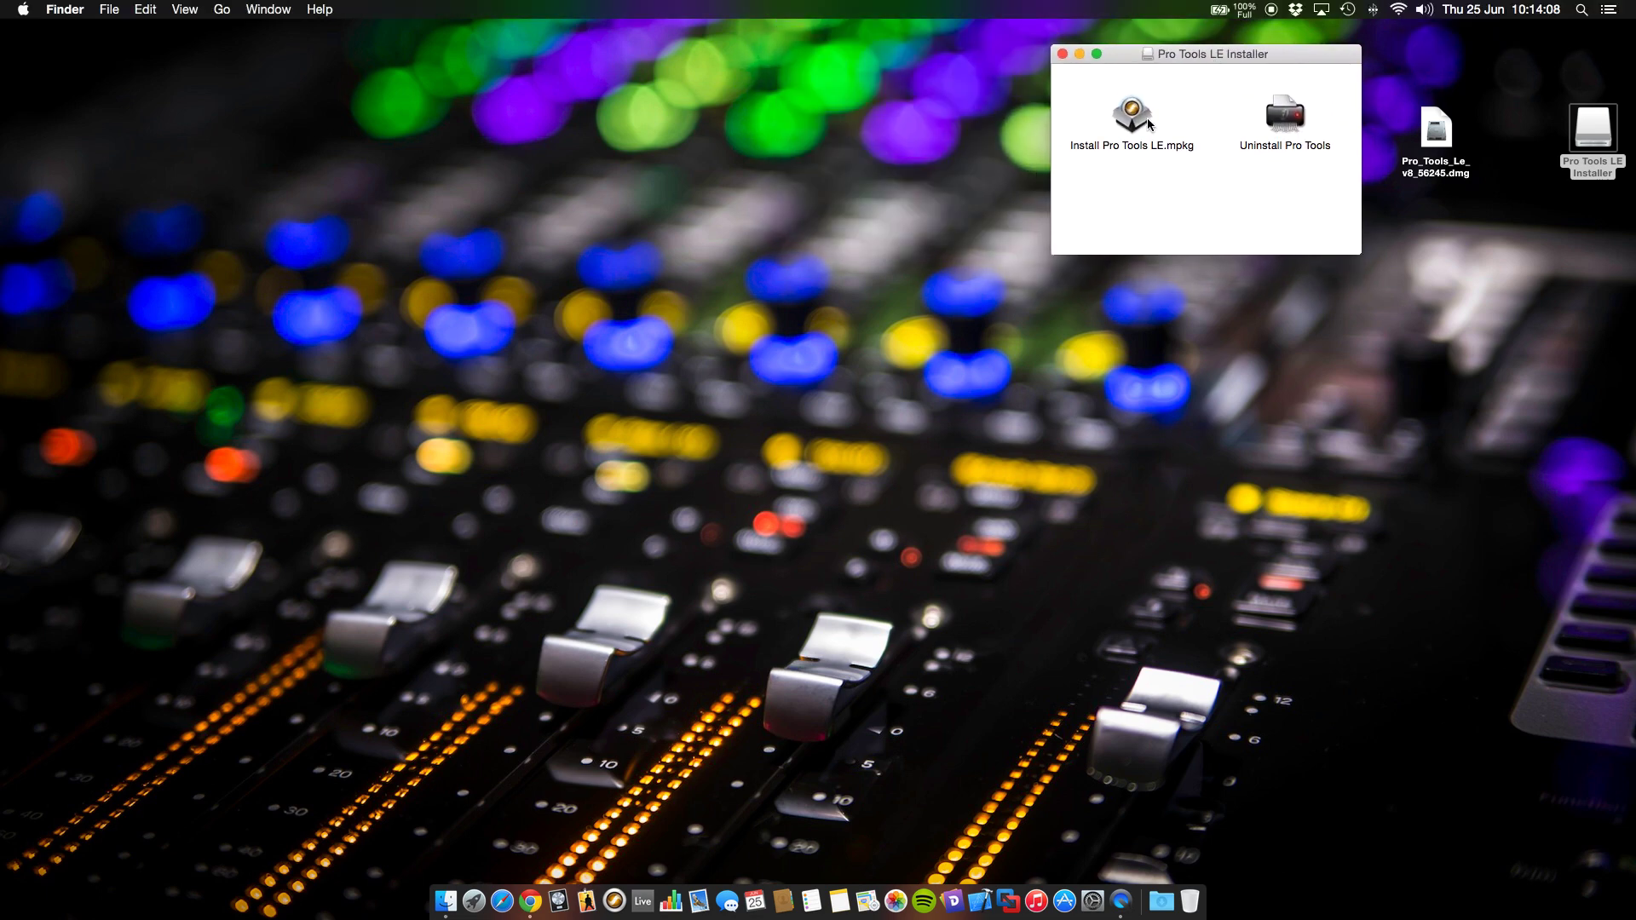
Copy Install Pro Tools LE.mpkg (1.83 GB) from the installer volume onto the desktop
{"action": "left_click", "coordinate": [1142, 121]}
{"action": "left_click_drag", "start_coordinate": [1141, 121], "coordinate": [925, 115]}
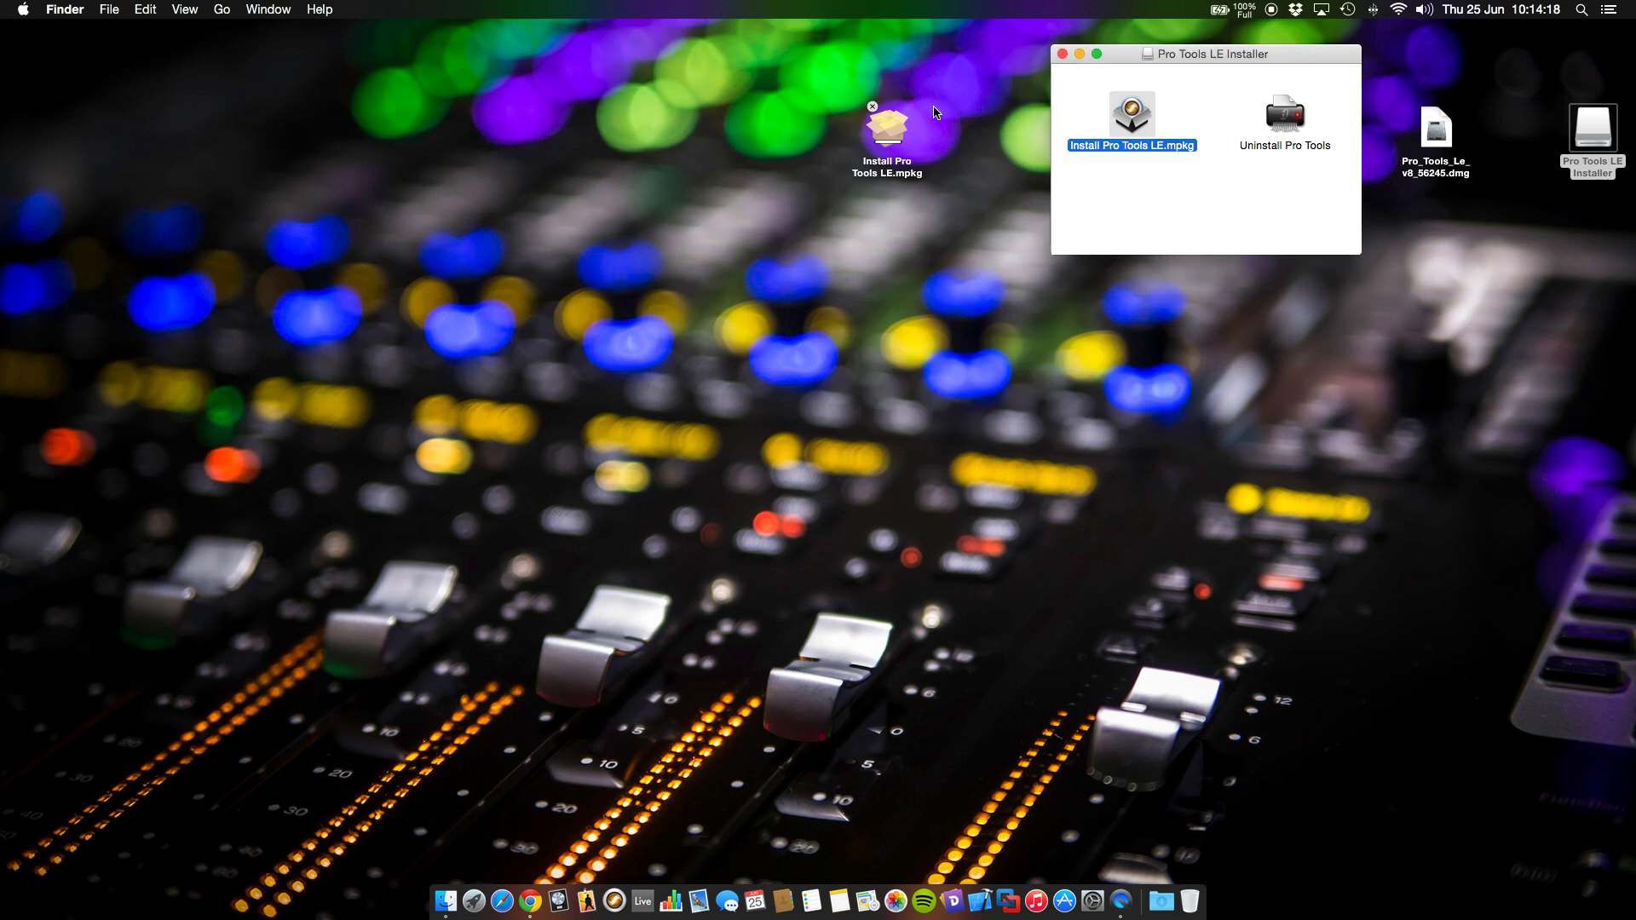
{"action": "left_click", "coordinate": [899, 129]}
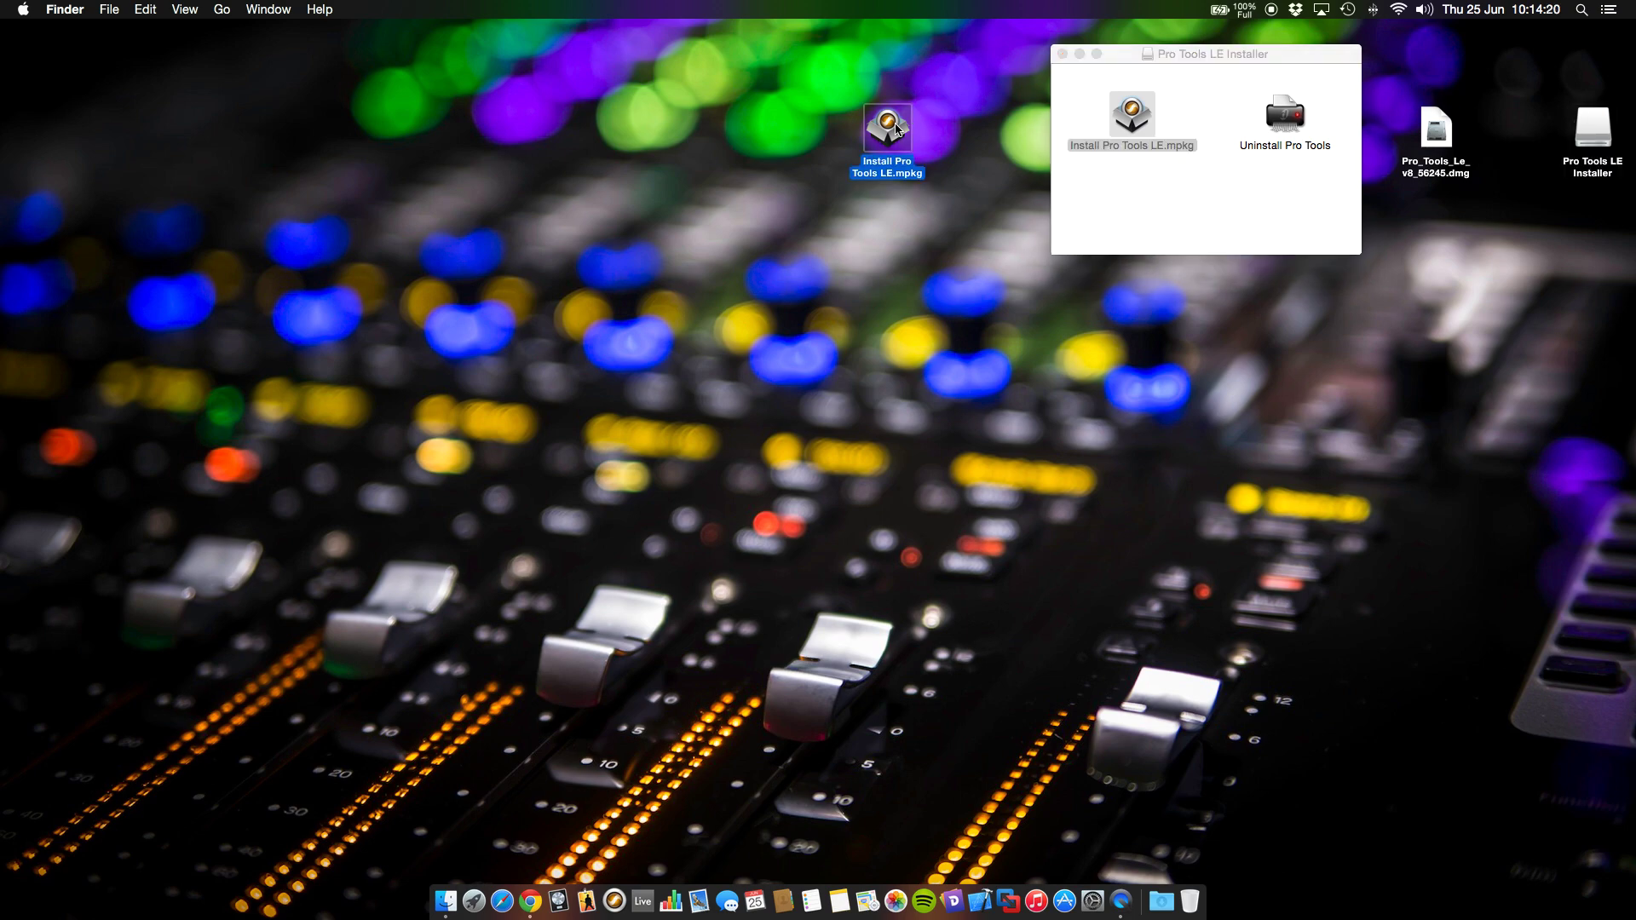
In Get Info for the desktop mpkg, unlock with the admin password and set everyone to Read & Write
{"action": "right_click", "coordinate": [899, 128]}
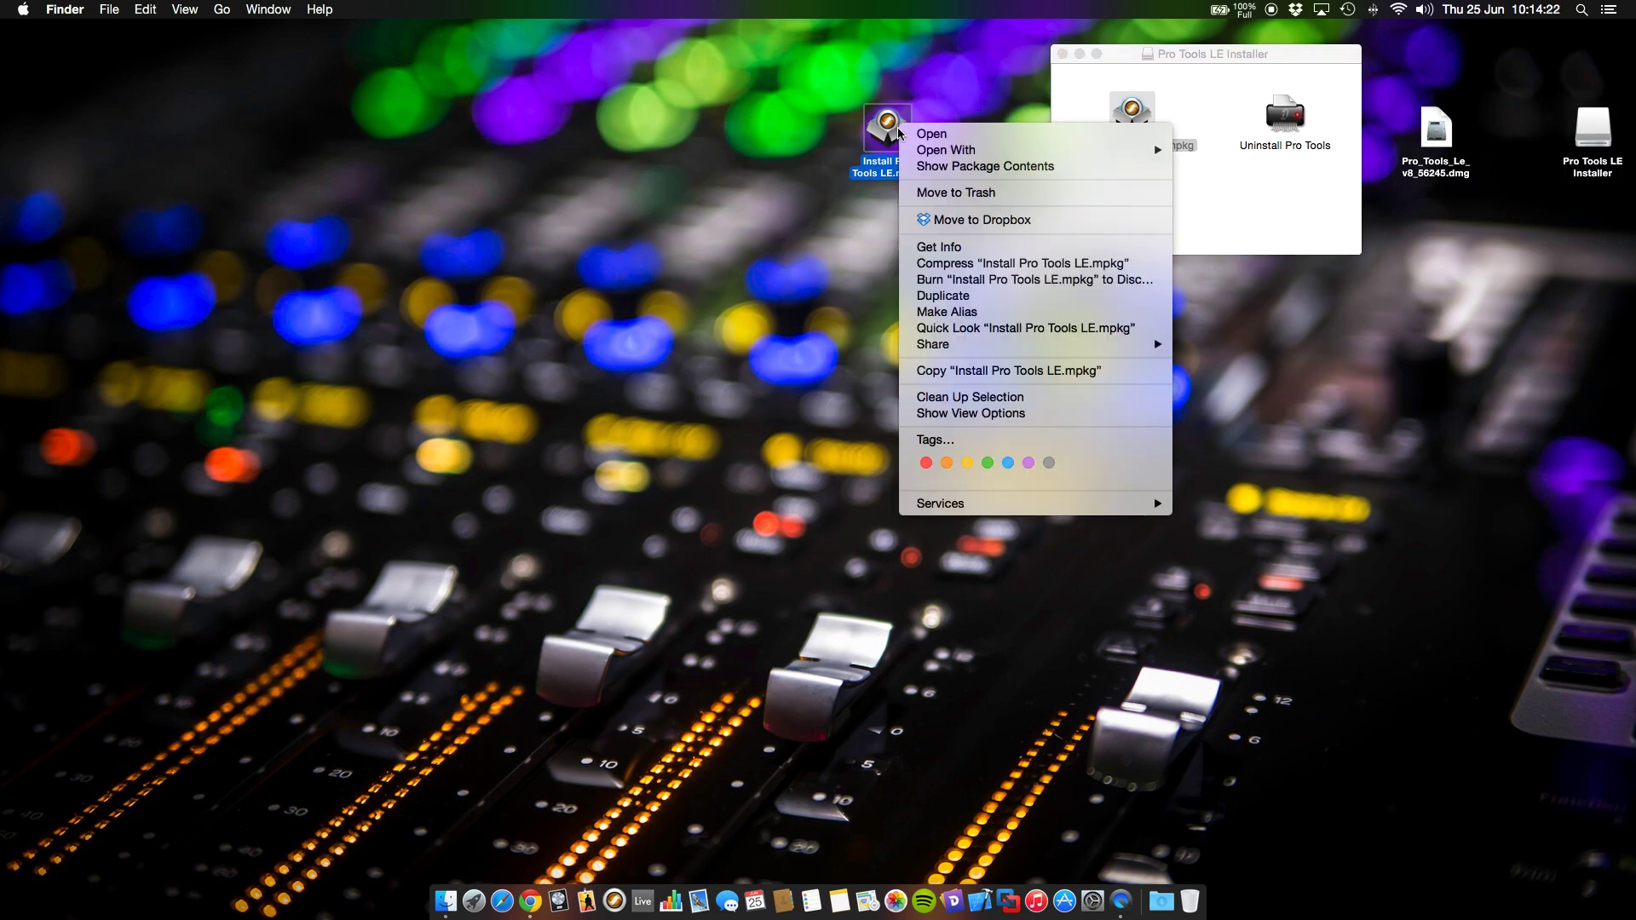
{"action": "left_click", "coordinate": [1011, 251]}
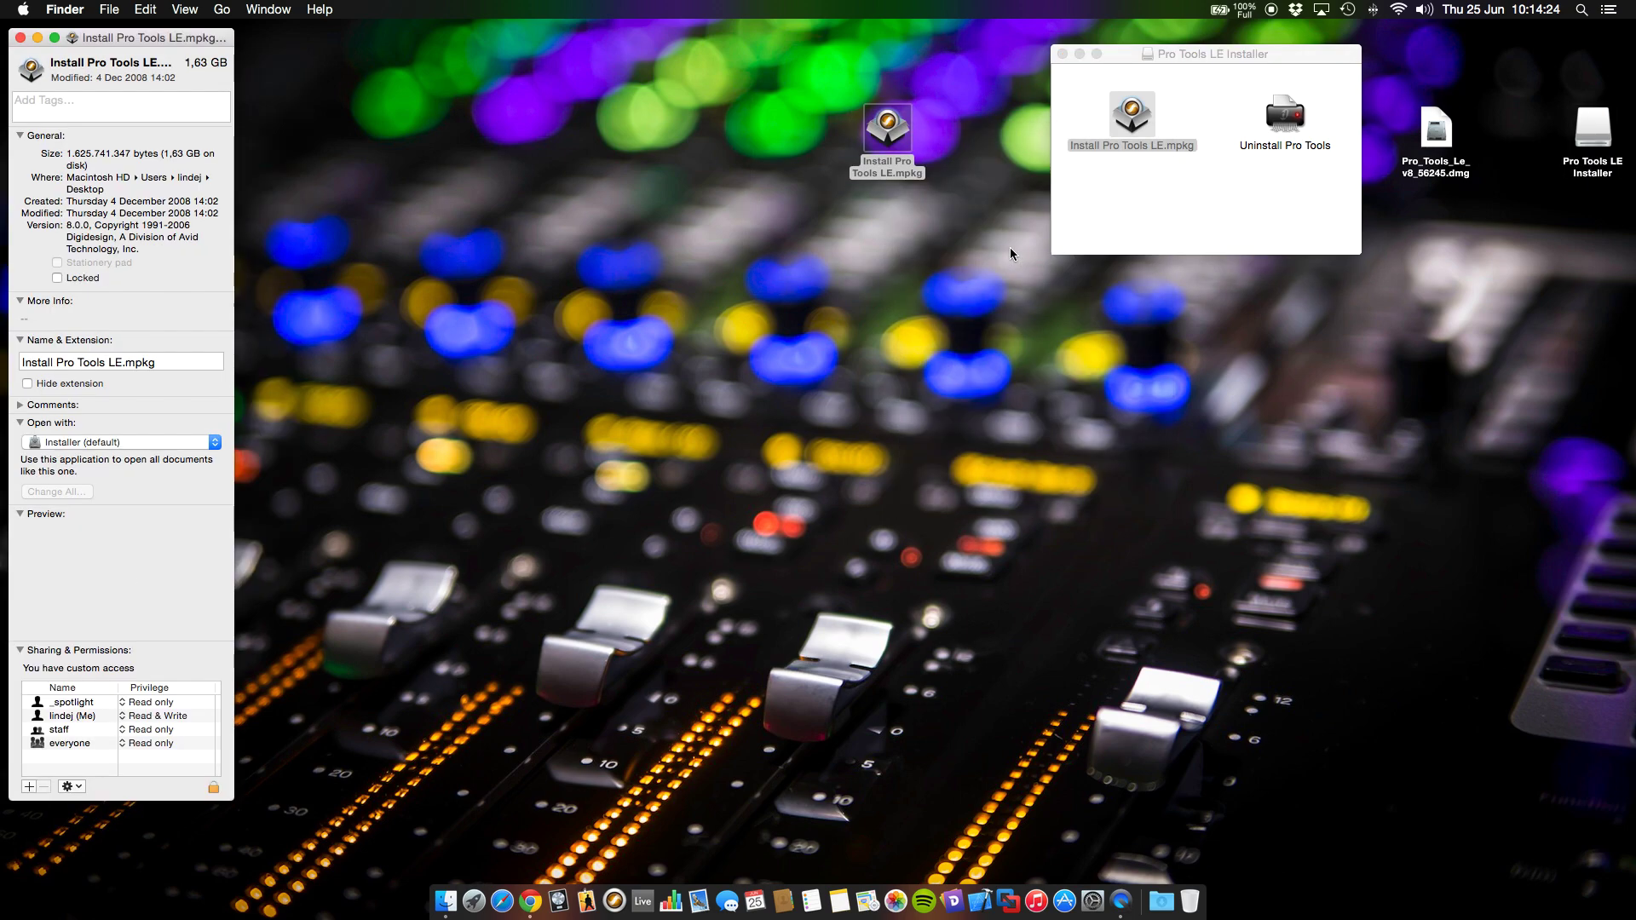
{"action": "left_click_drag", "start_coordinate": [119, 40], "coordinate": [404, 38]}
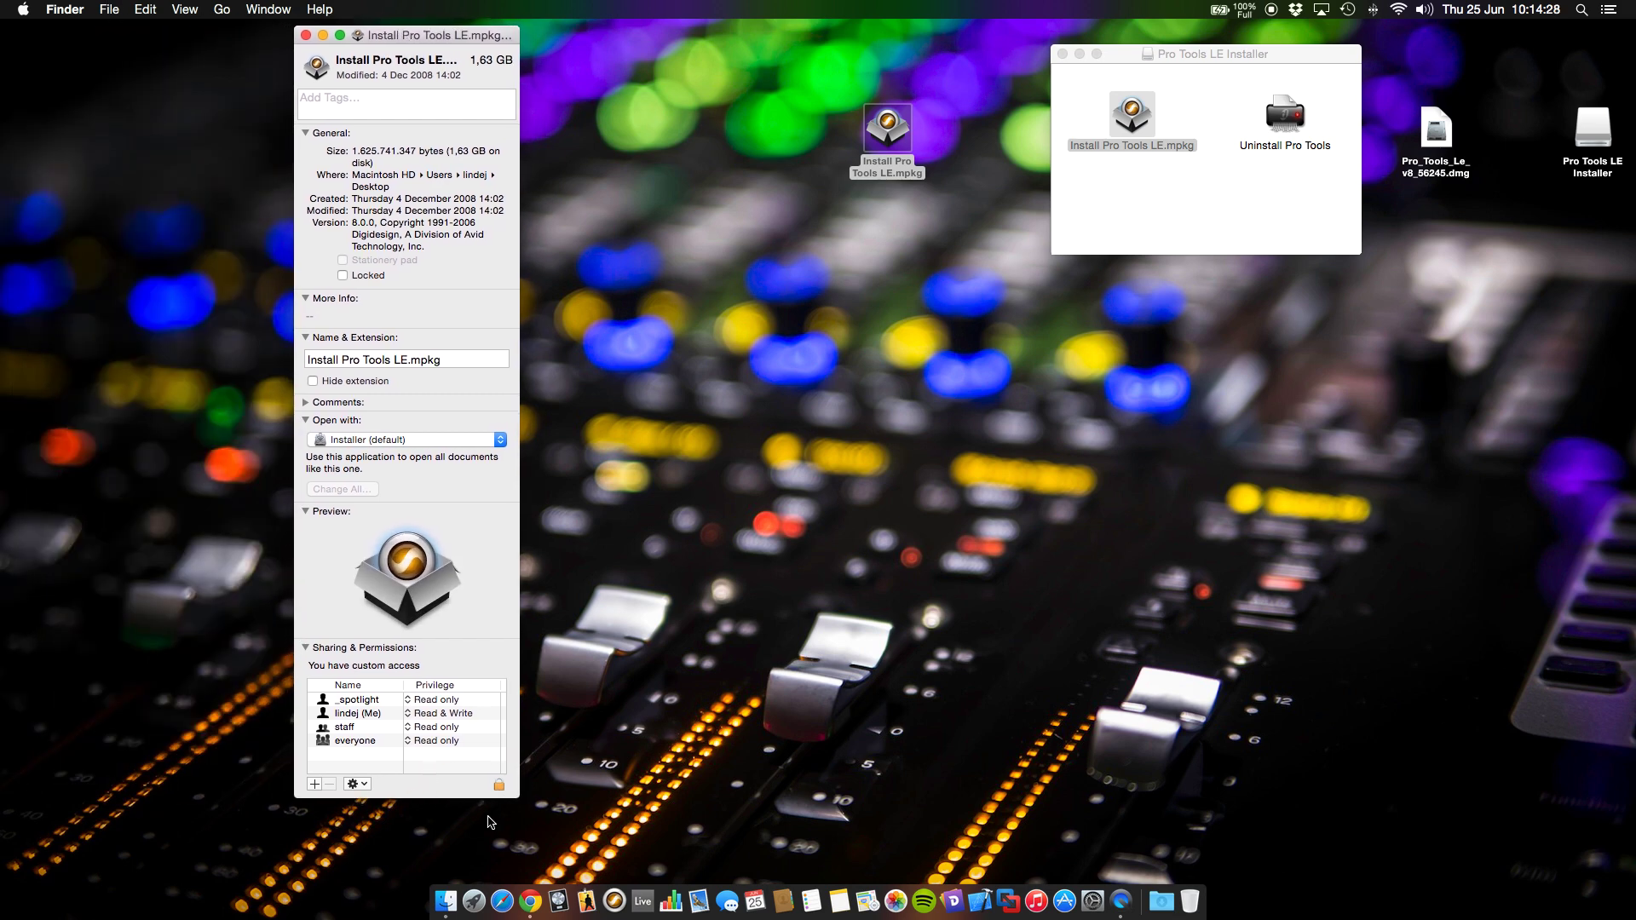
{"action": "left_click", "coordinate": [499, 784]}
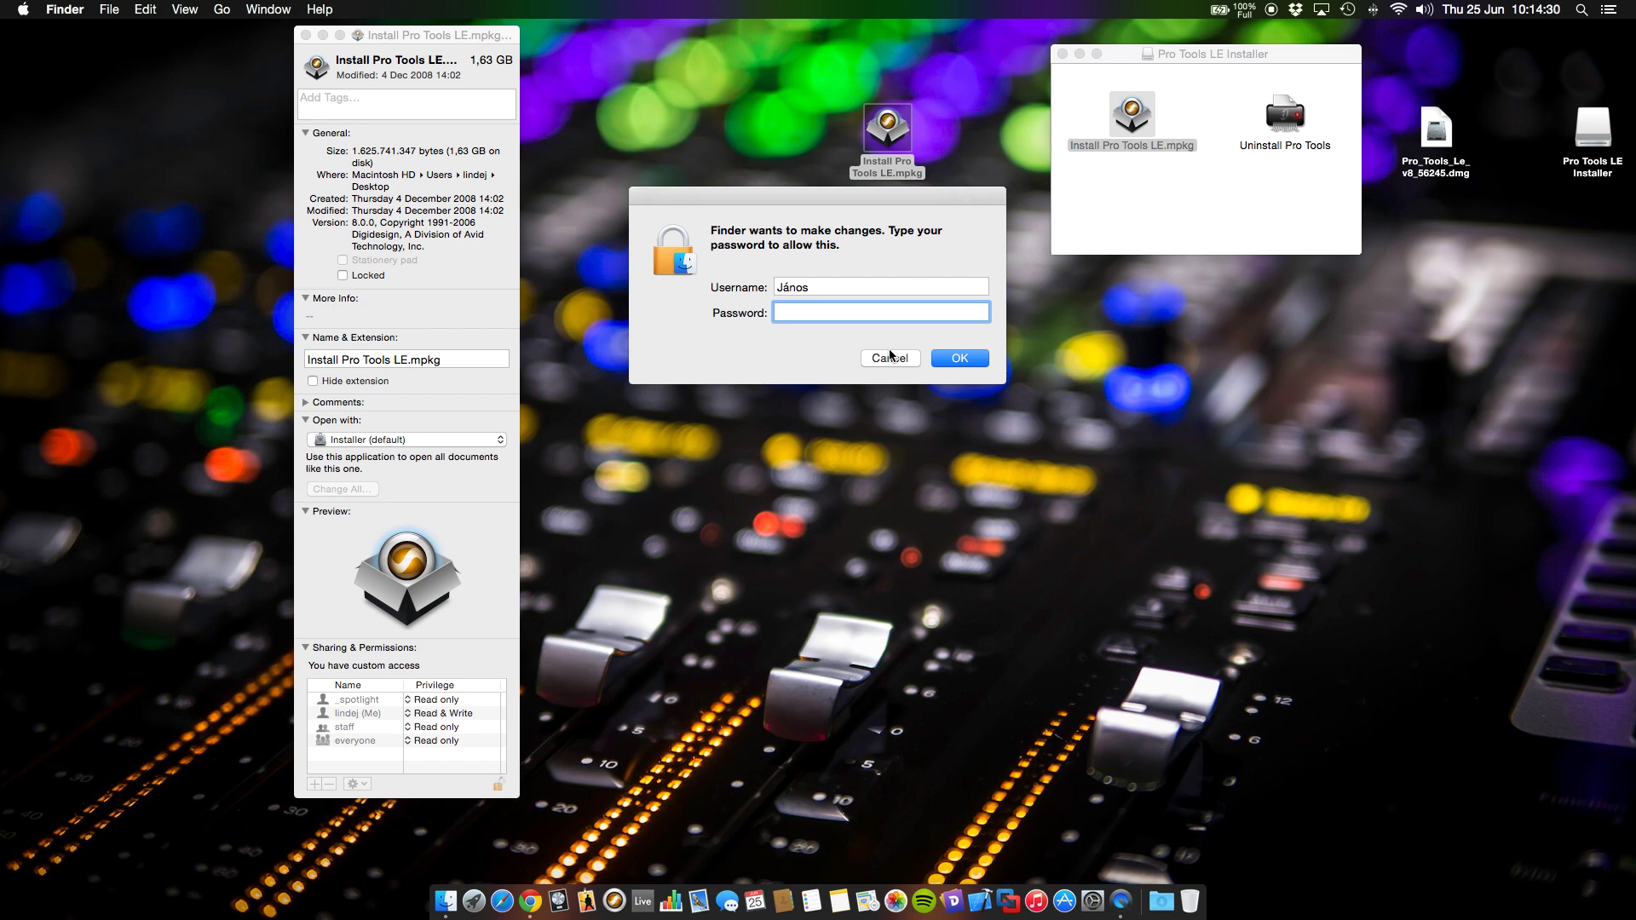
{"action": "type", "text": "•••••••"}
{"action": "key", "text": "Return"}
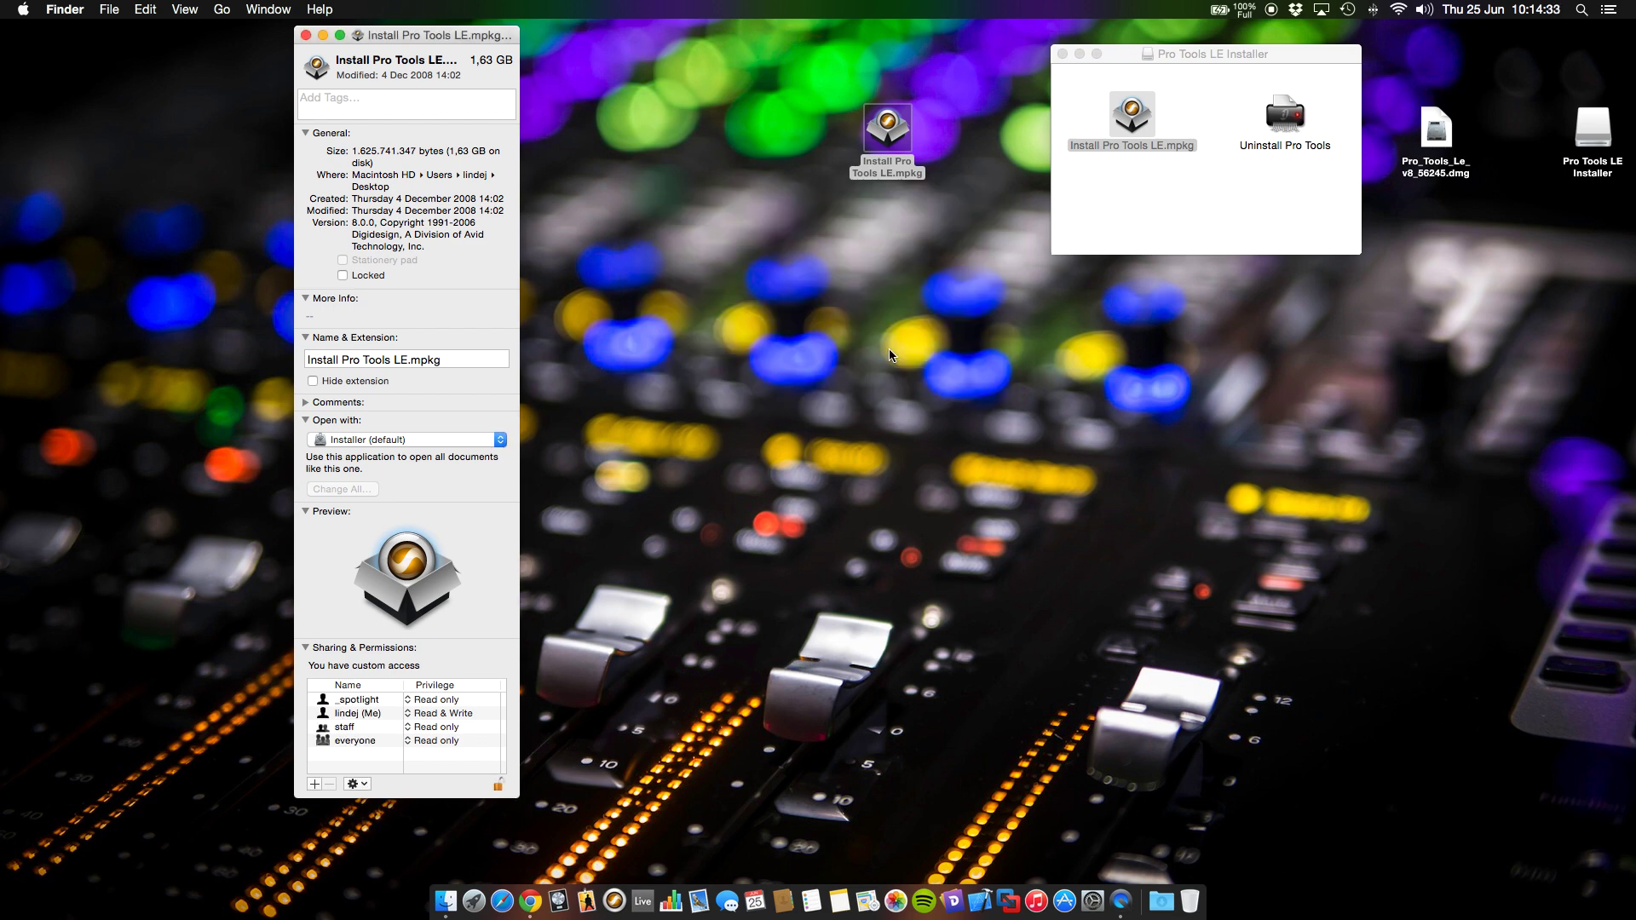
{"action": "left_click", "coordinate": [409, 741]}
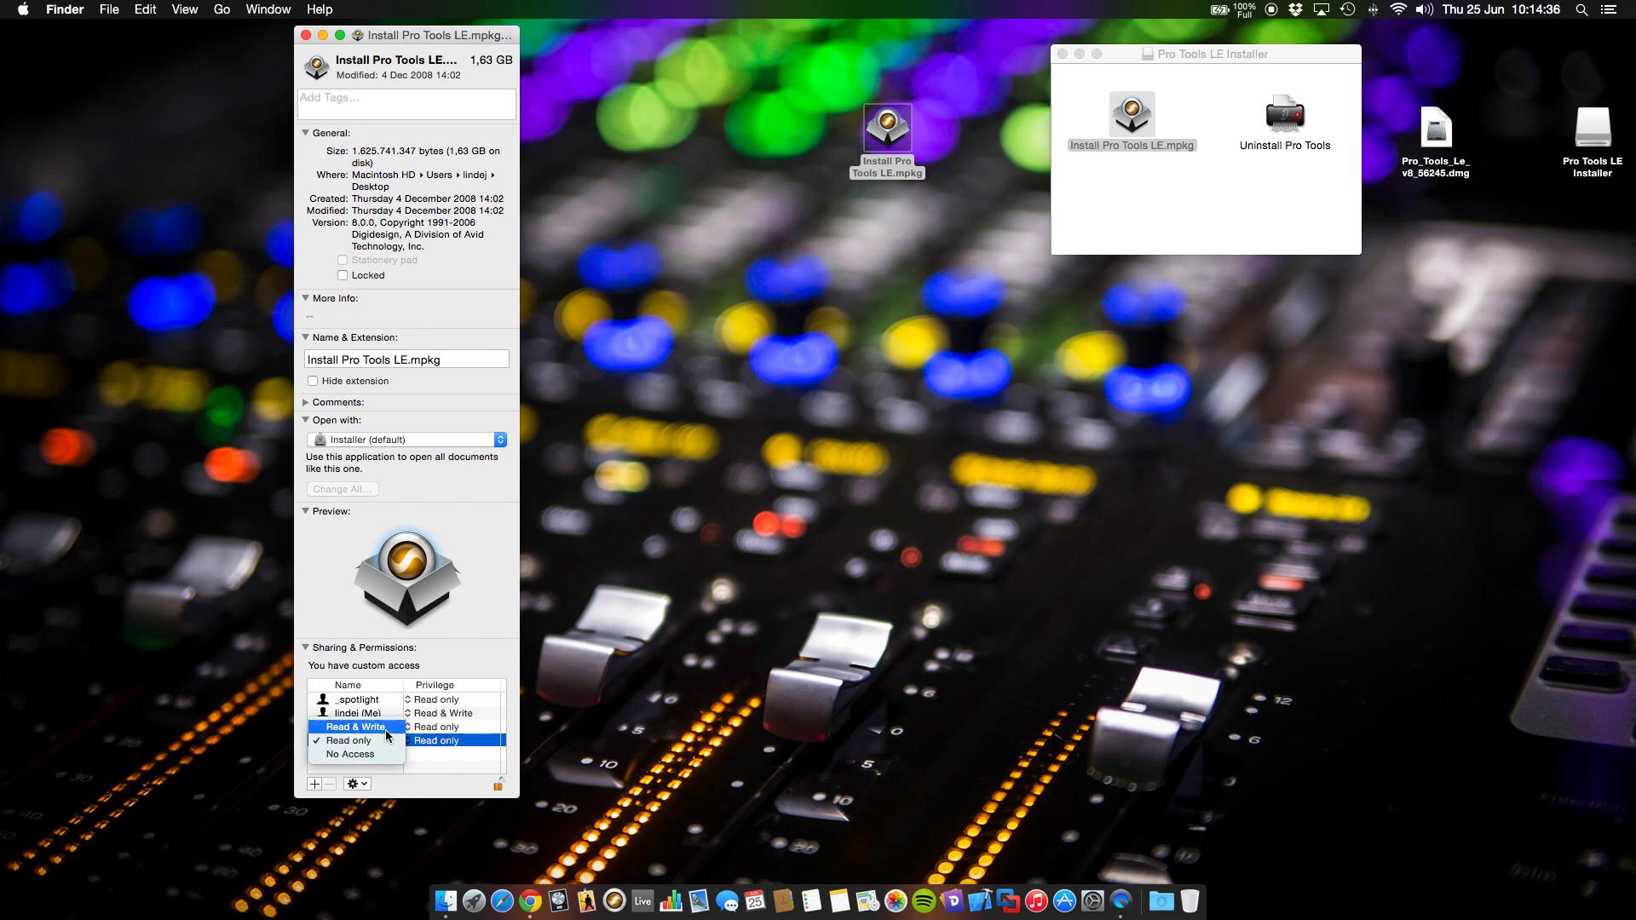
{"action": "left_click", "coordinate": [383, 728]}
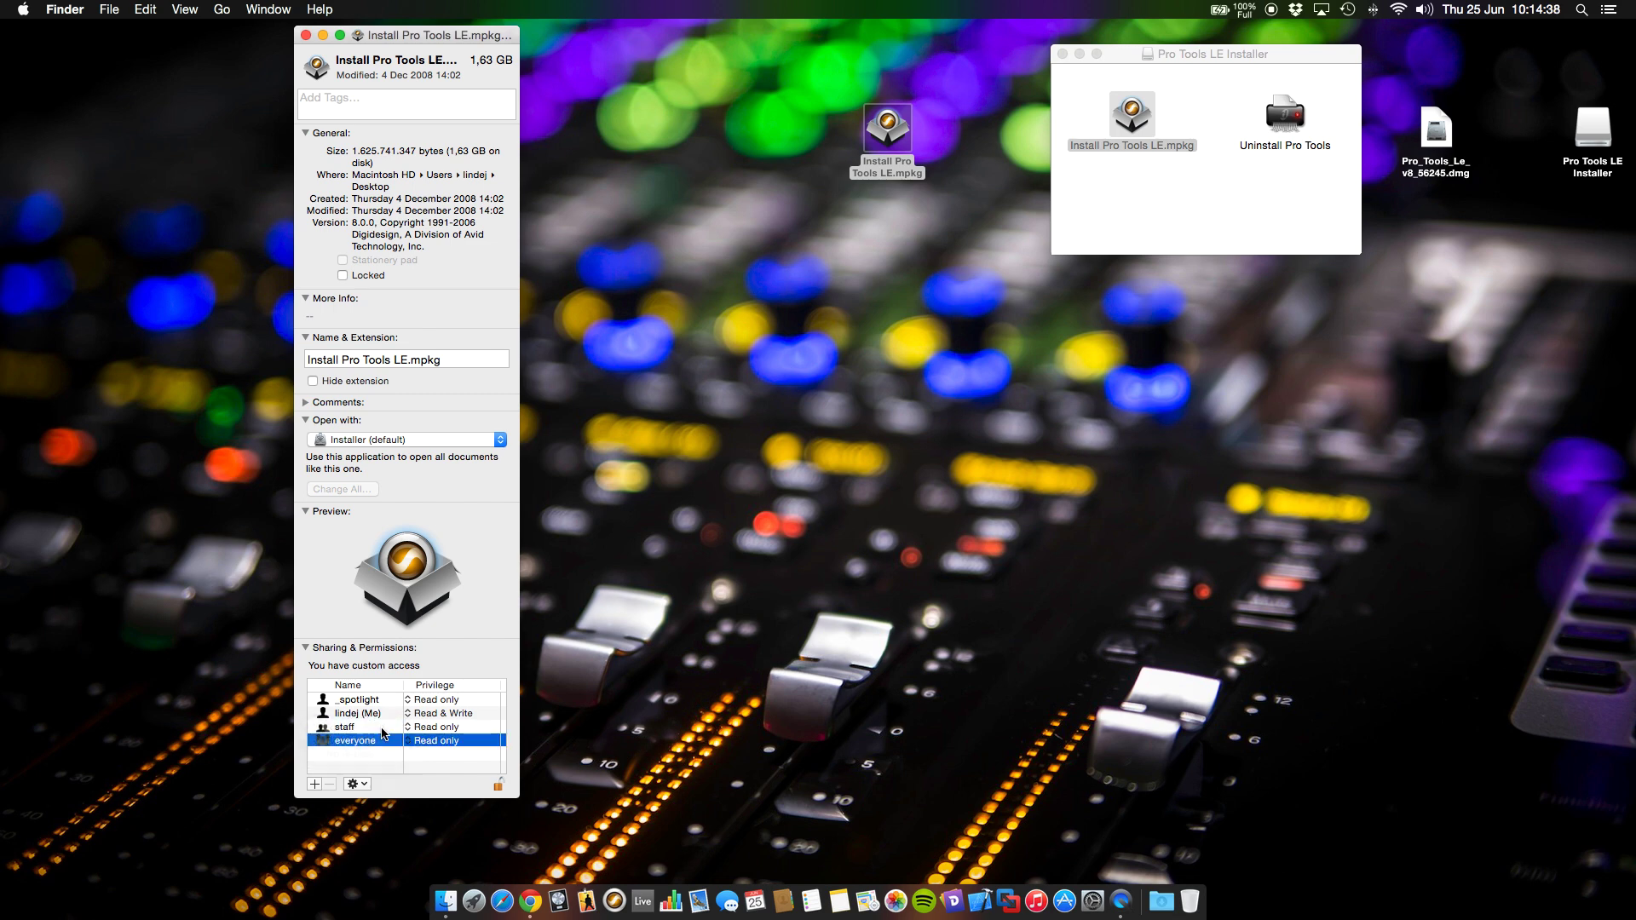
{"action": "left_click_drag", "start_coordinate": [415, 36], "coordinate": [247, 38]}
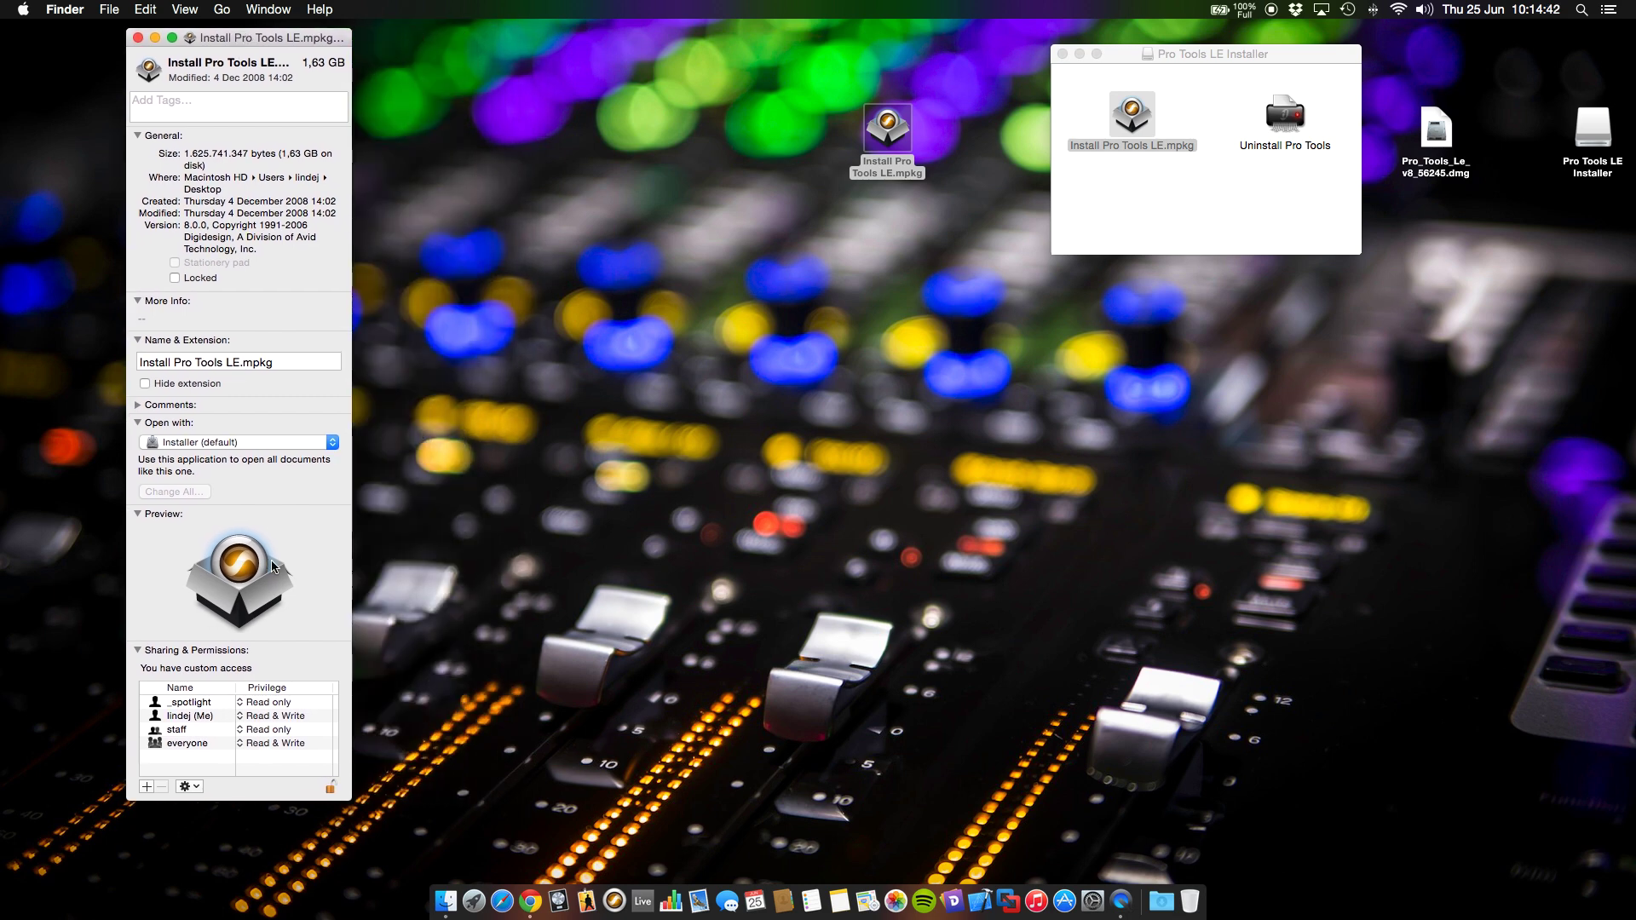
Close the Info window and show the package contents of the desktop Install Pro Tools LE.mpkg
{"action": "left_click", "coordinate": [137, 40]}
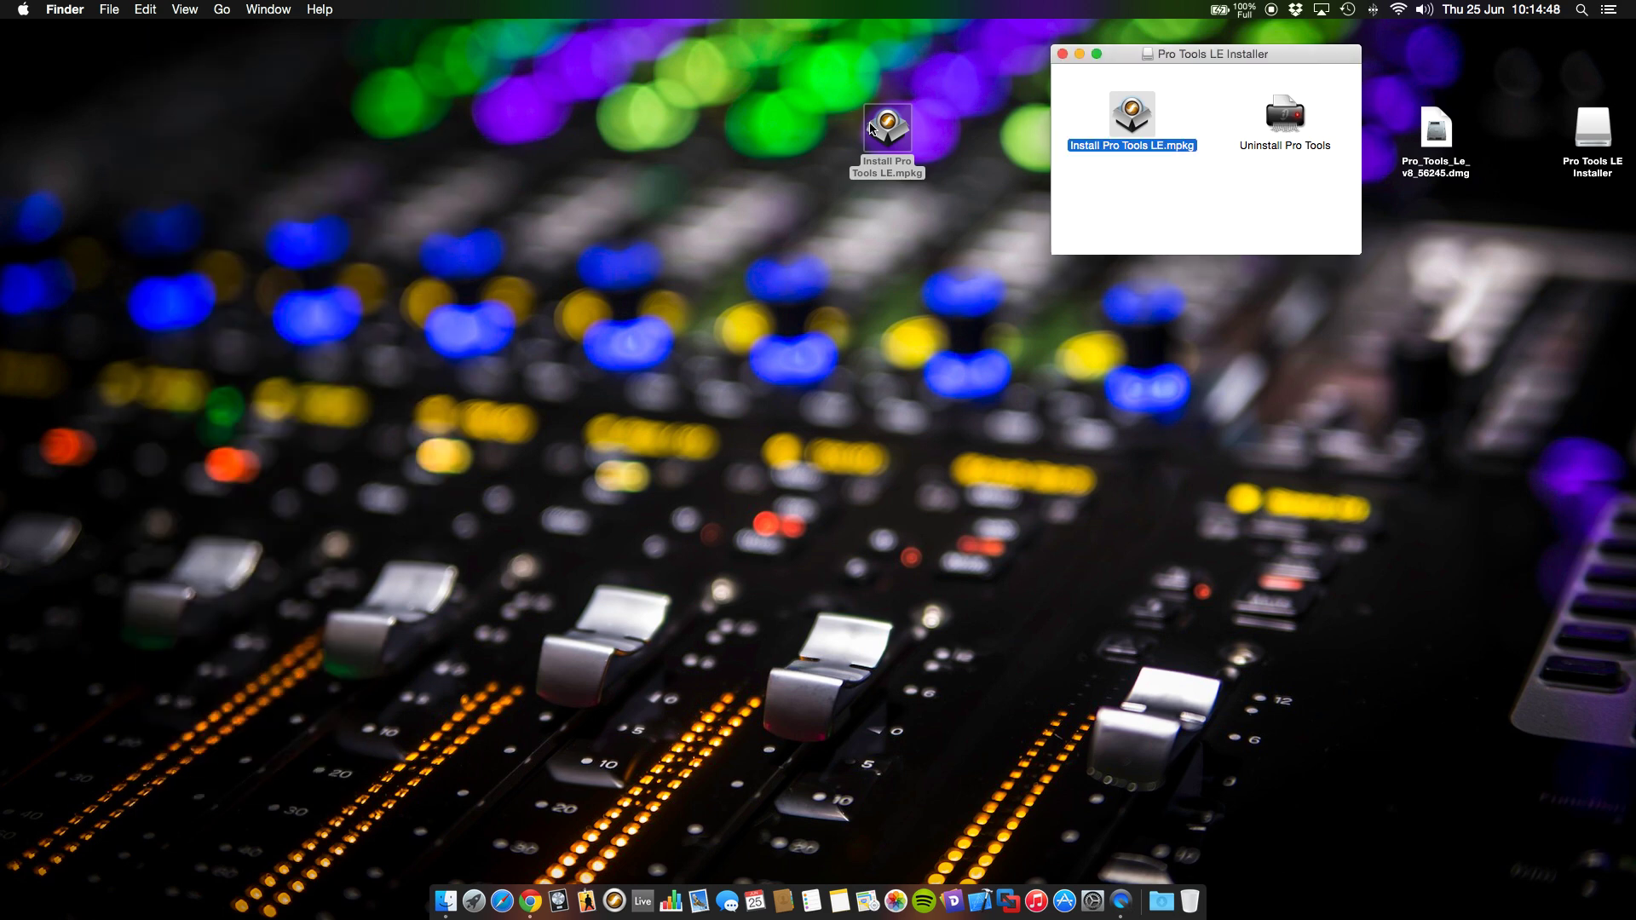
{"action": "left_click", "coordinate": [886, 132]}
{"action": "right_click", "coordinate": [885, 133]}
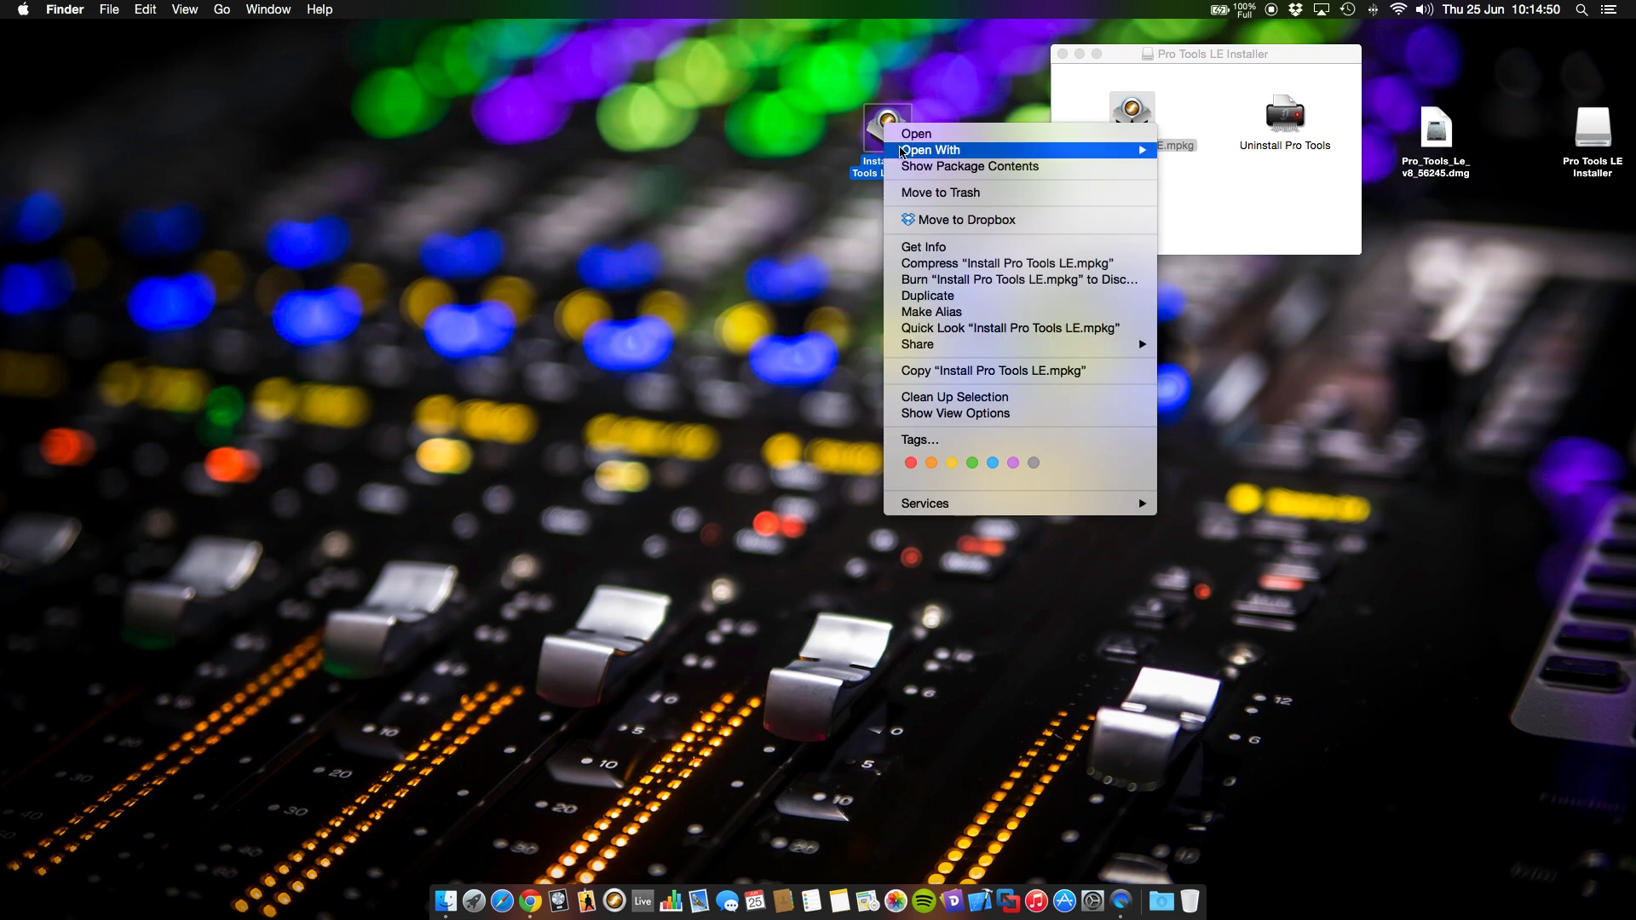
{"action": "left_click", "coordinate": [976, 167]}
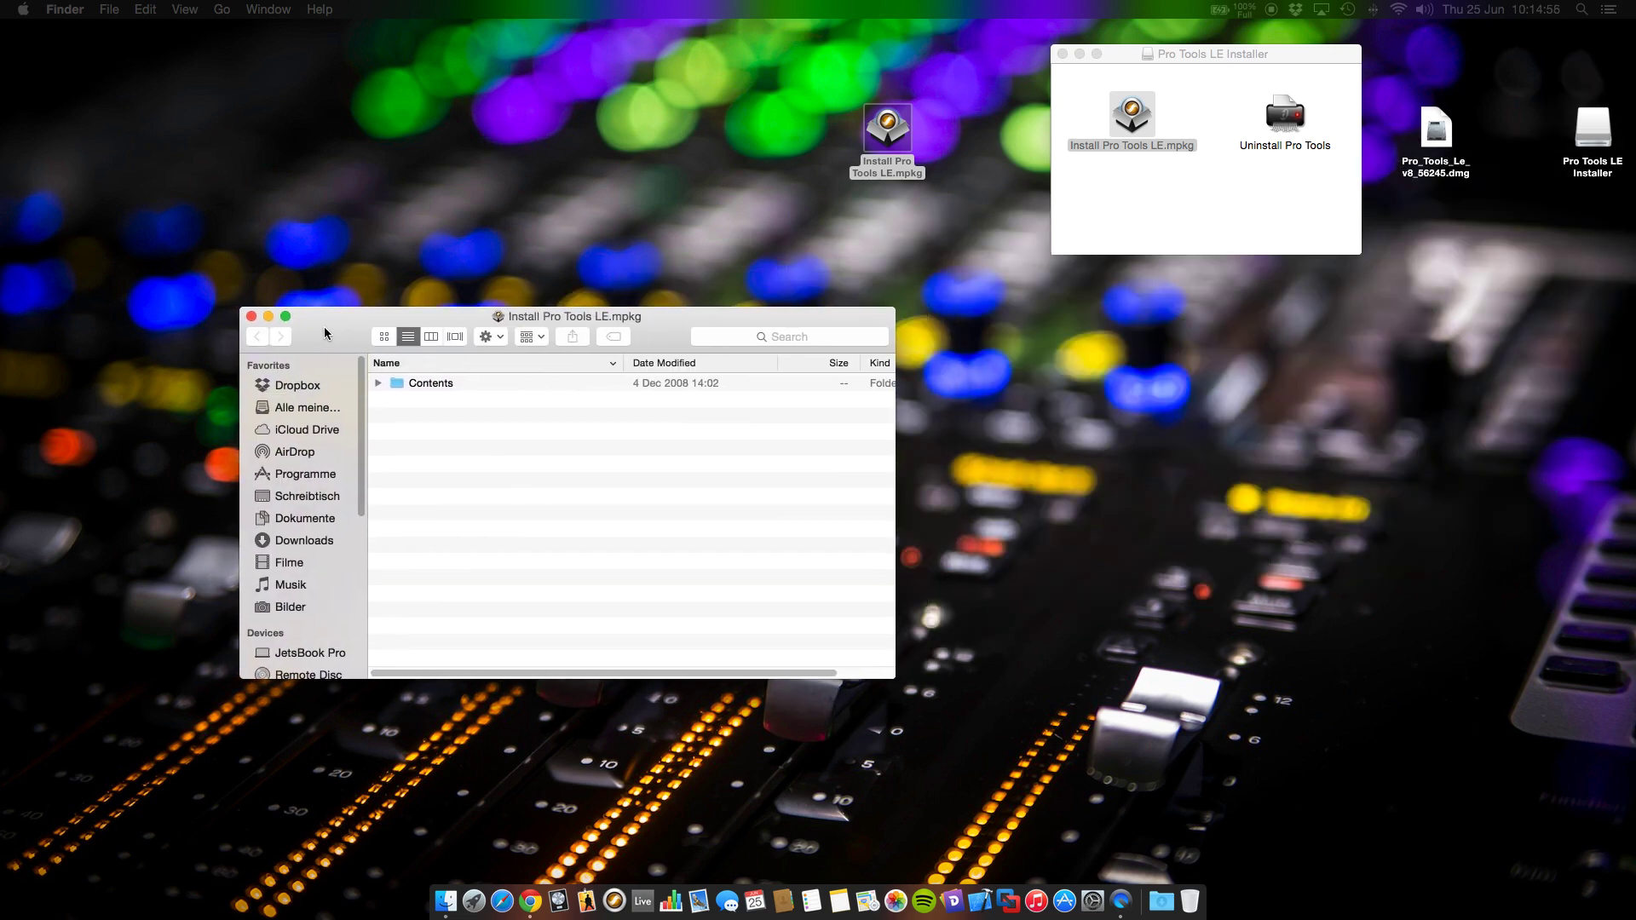
Expand the Contents folder and bring up the context menu for distribution.dist
{"action": "left_click", "coordinate": [376, 384]}
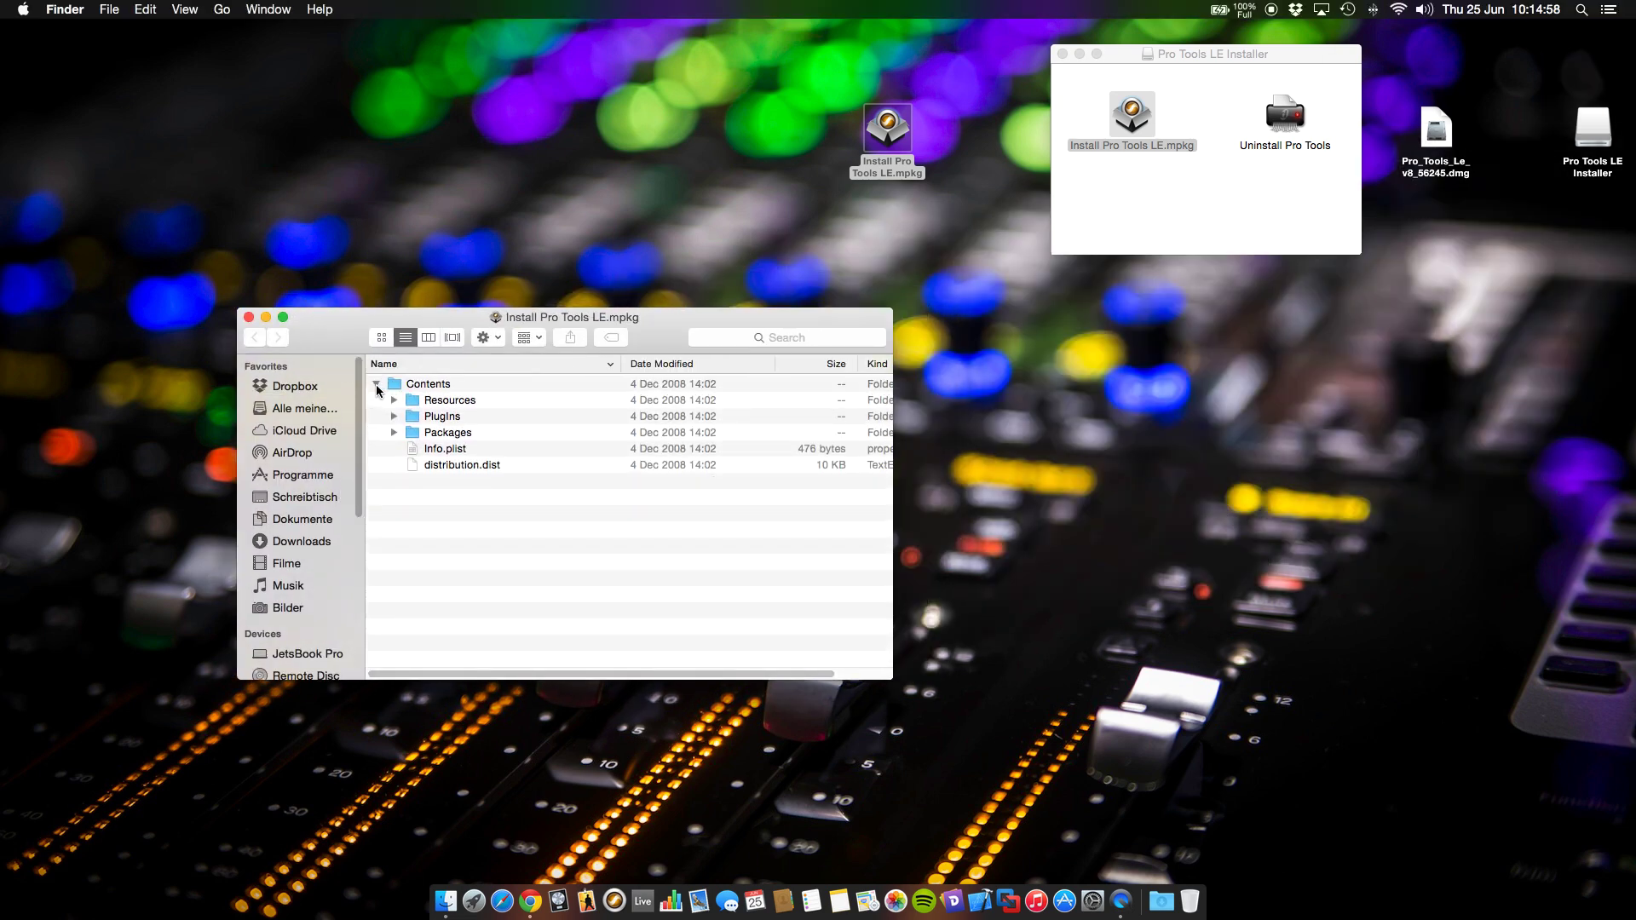
{"action": "left_click", "coordinate": [449, 465]}
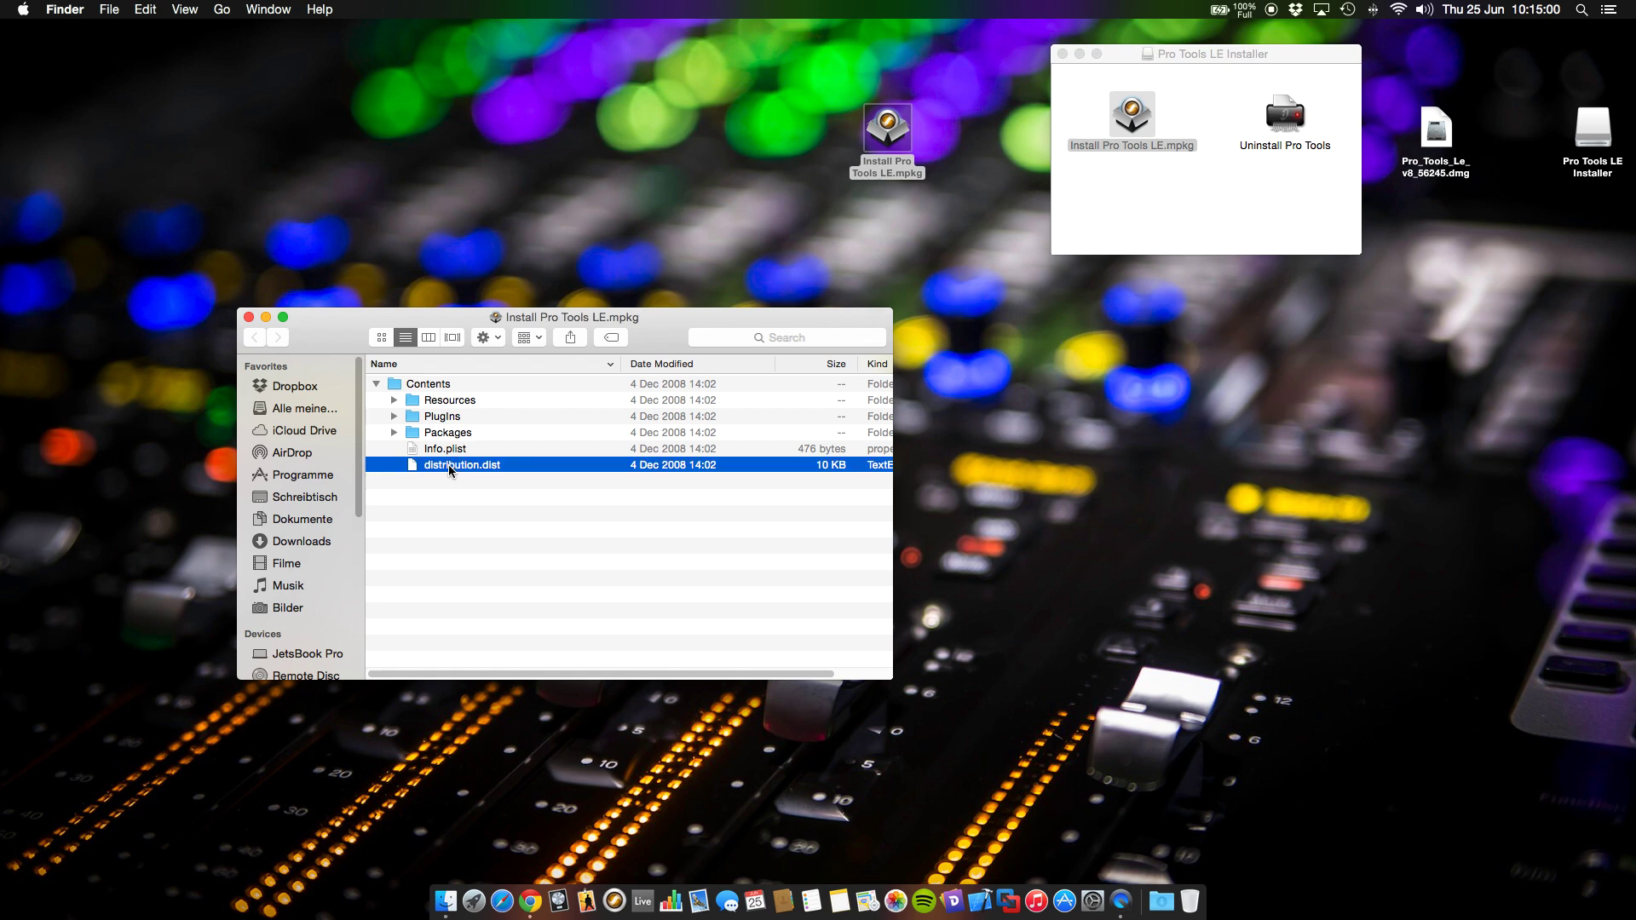
{"action": "right_click", "coordinate": [448, 466]}
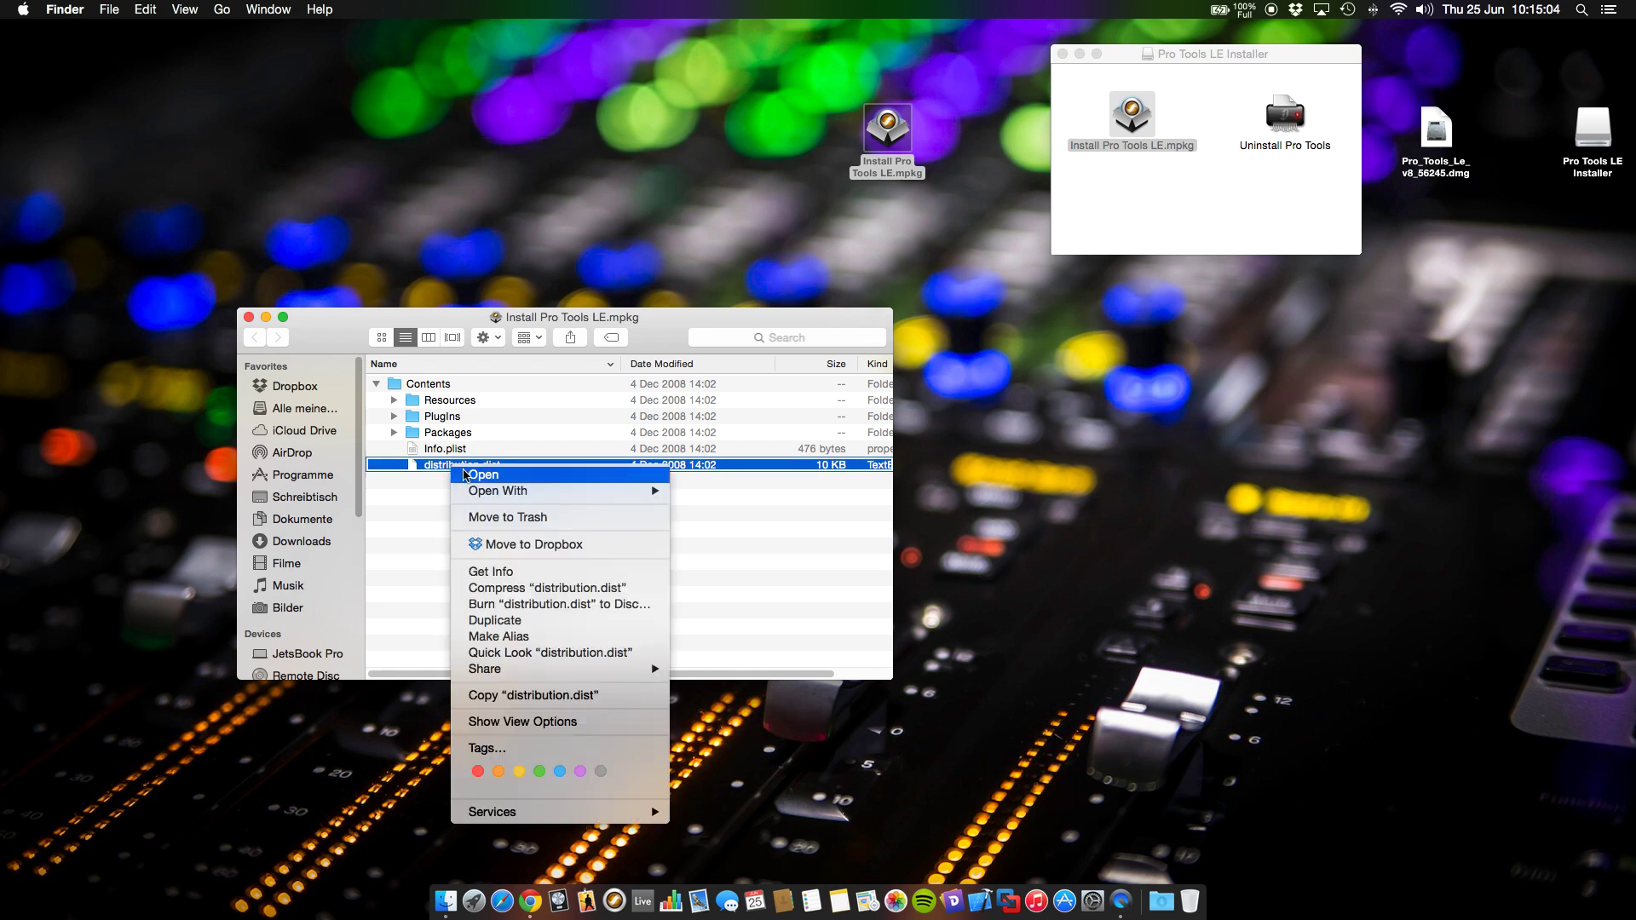
Open distribution.dist in TextEdit and position the document window
{"action": "mouse_move", "coordinate": [484, 494]}
{"action": "left_click", "coordinate": [738, 493]}
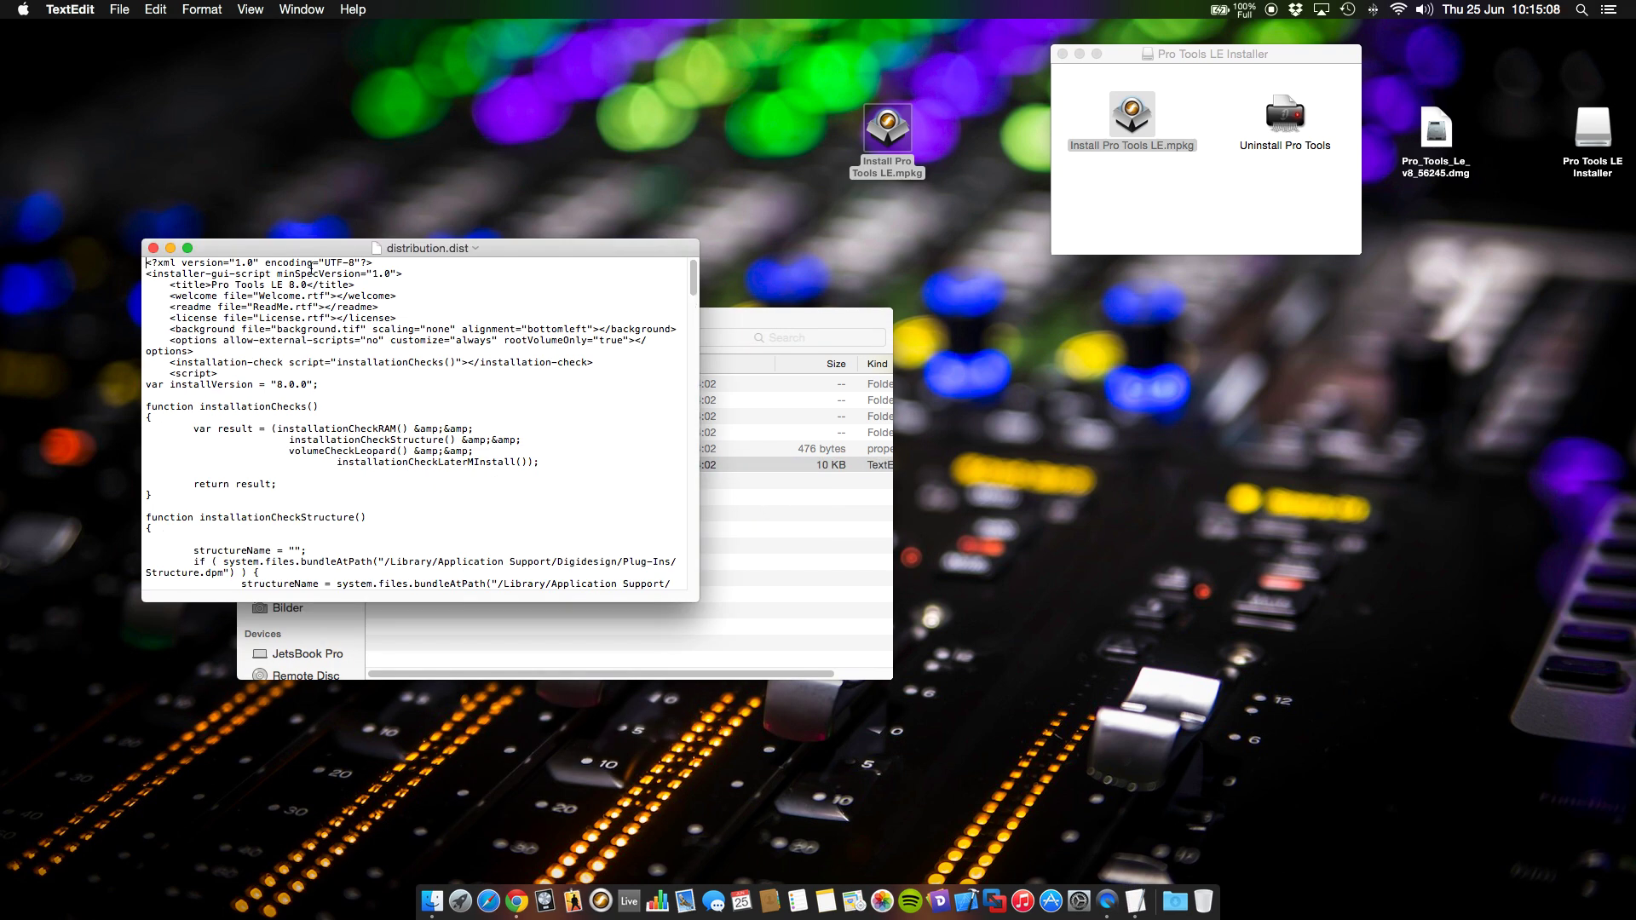
{"action": "left_click_drag", "start_coordinate": [323, 253], "coordinate": [464, 236]}
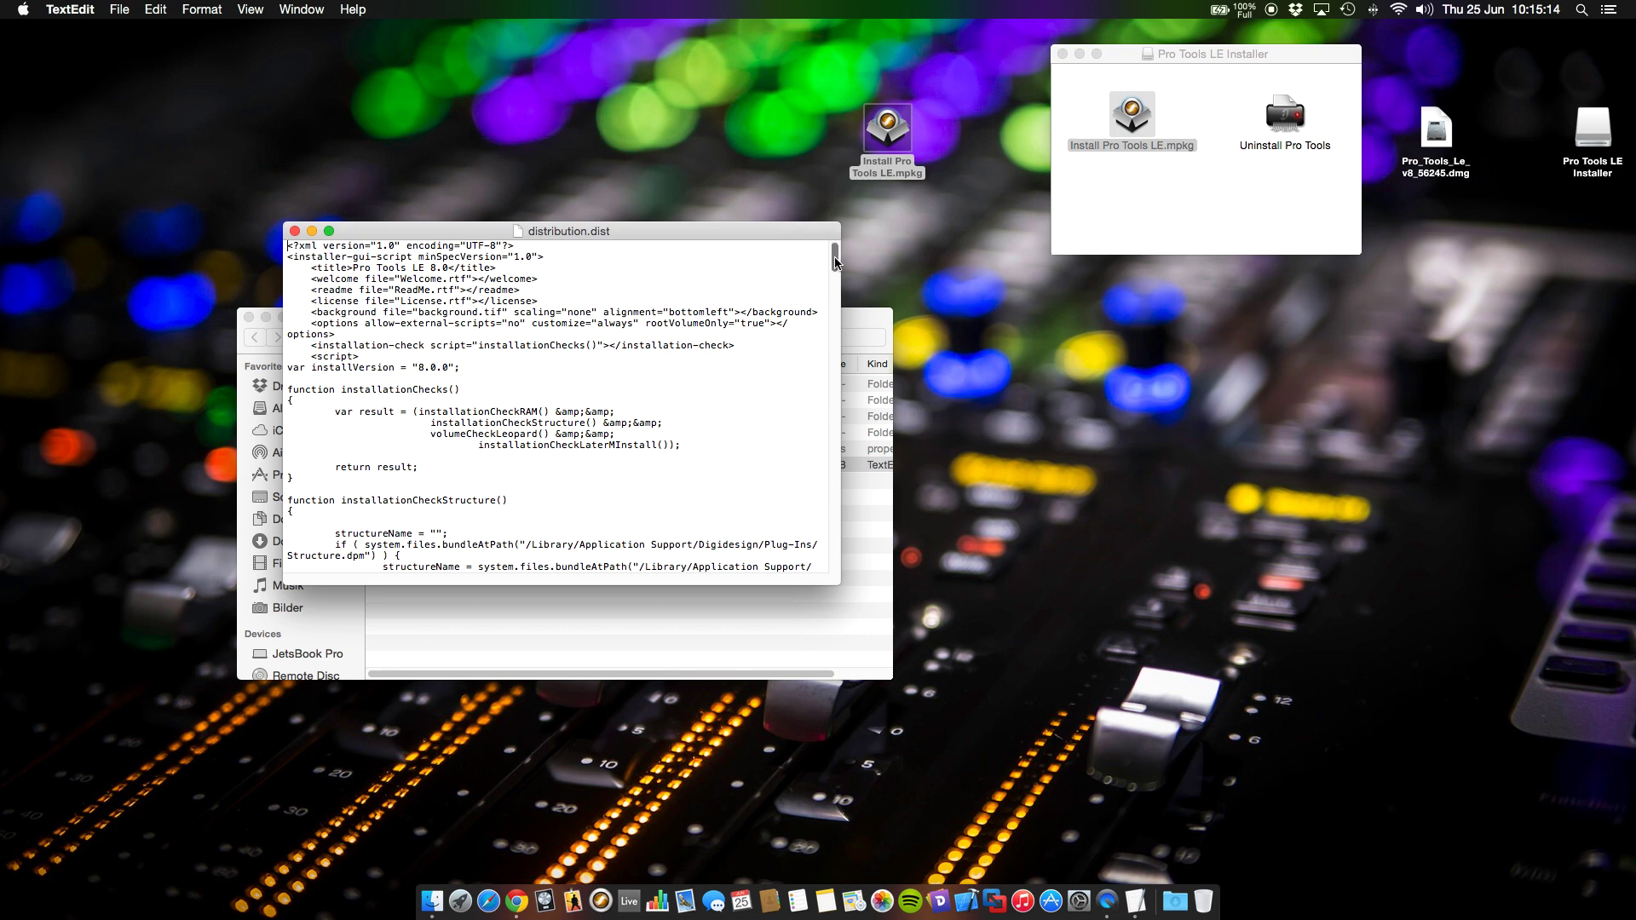
{"action": "left_click_drag", "start_coordinate": [835, 263], "coordinate": [832, 426]}
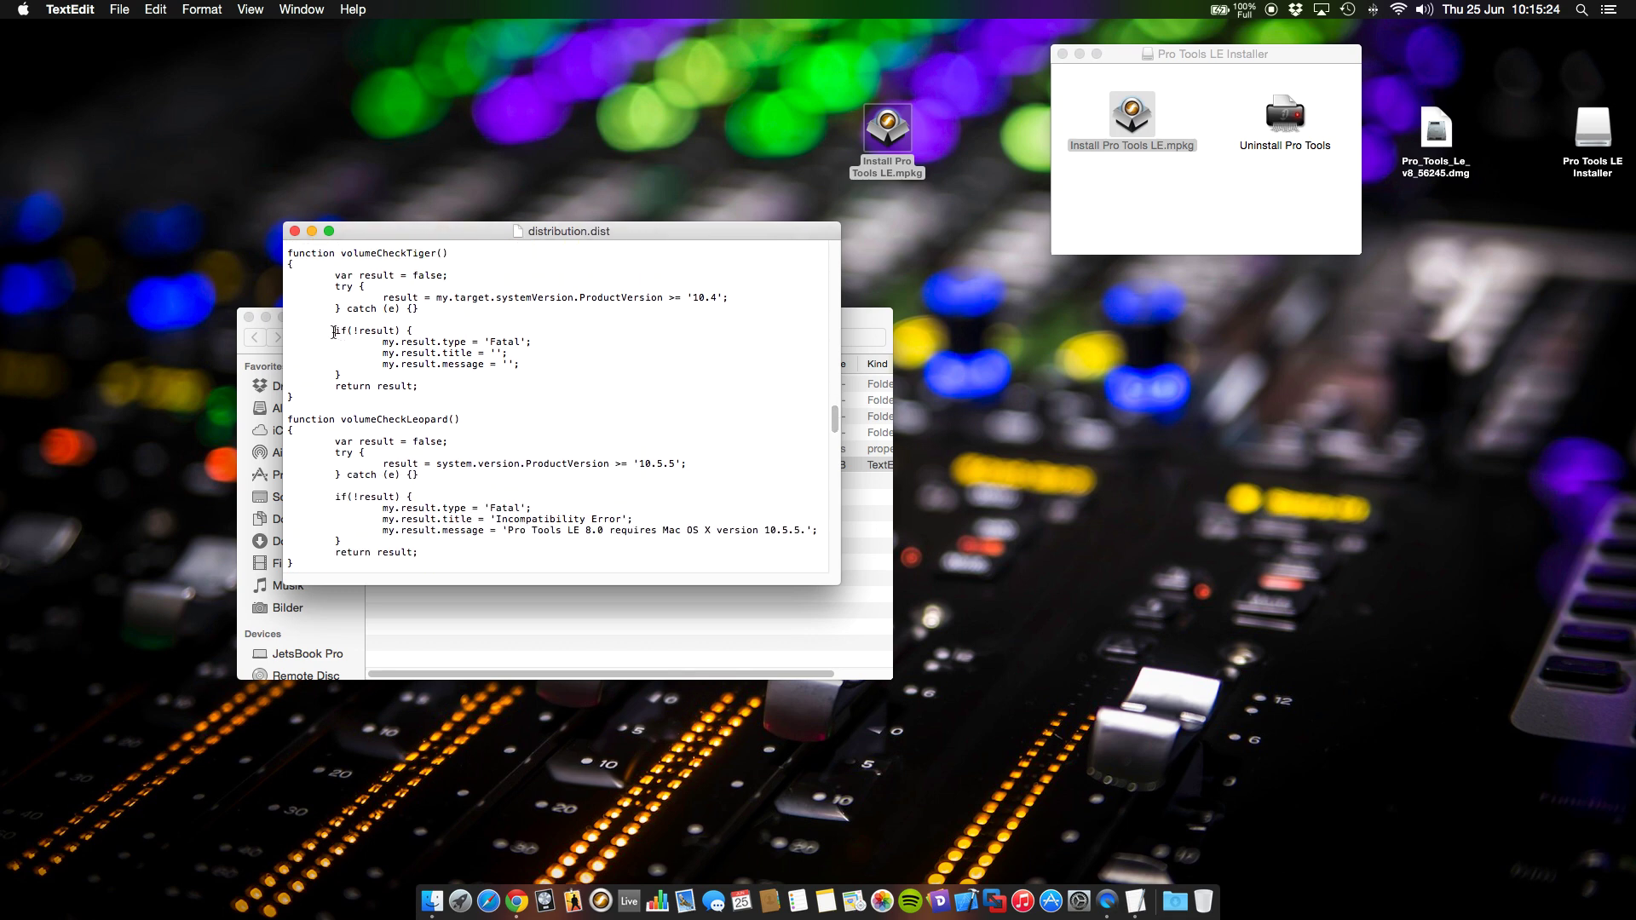
In volumeCheckTiger, delete the error if-block and change return result; to return true;
{"action": "left_click_drag", "start_coordinate": [337, 333], "coordinate": [363, 370]}
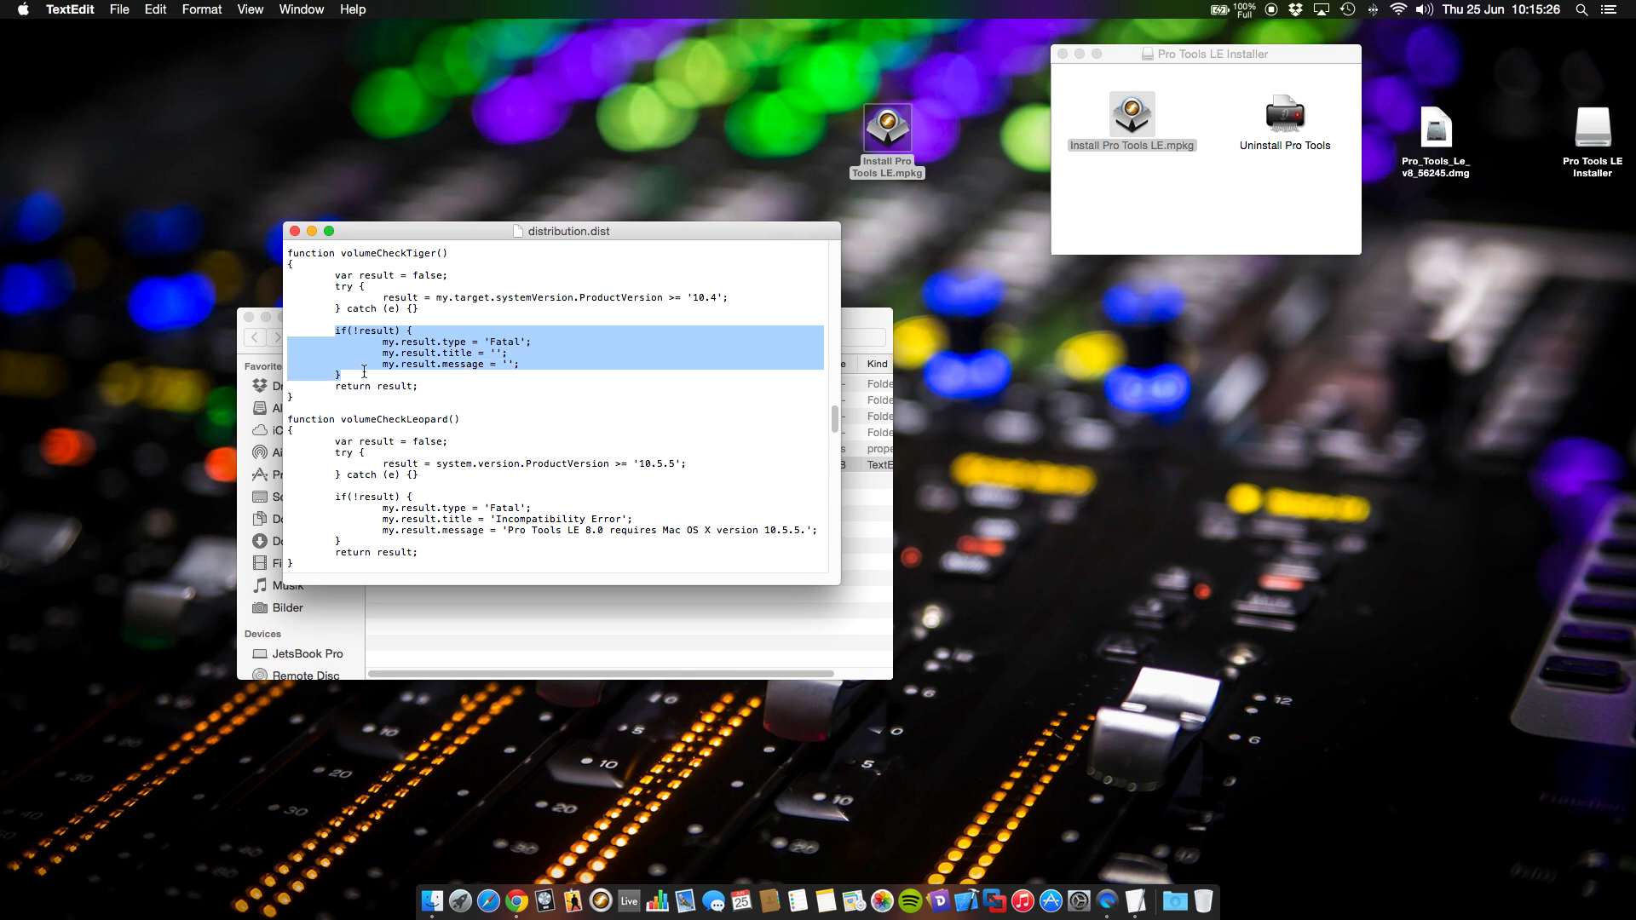
{"action": "key", "text": "BackSpace"}
{"action": "left_click_drag", "start_coordinate": [377, 342], "coordinate": [409, 344]}
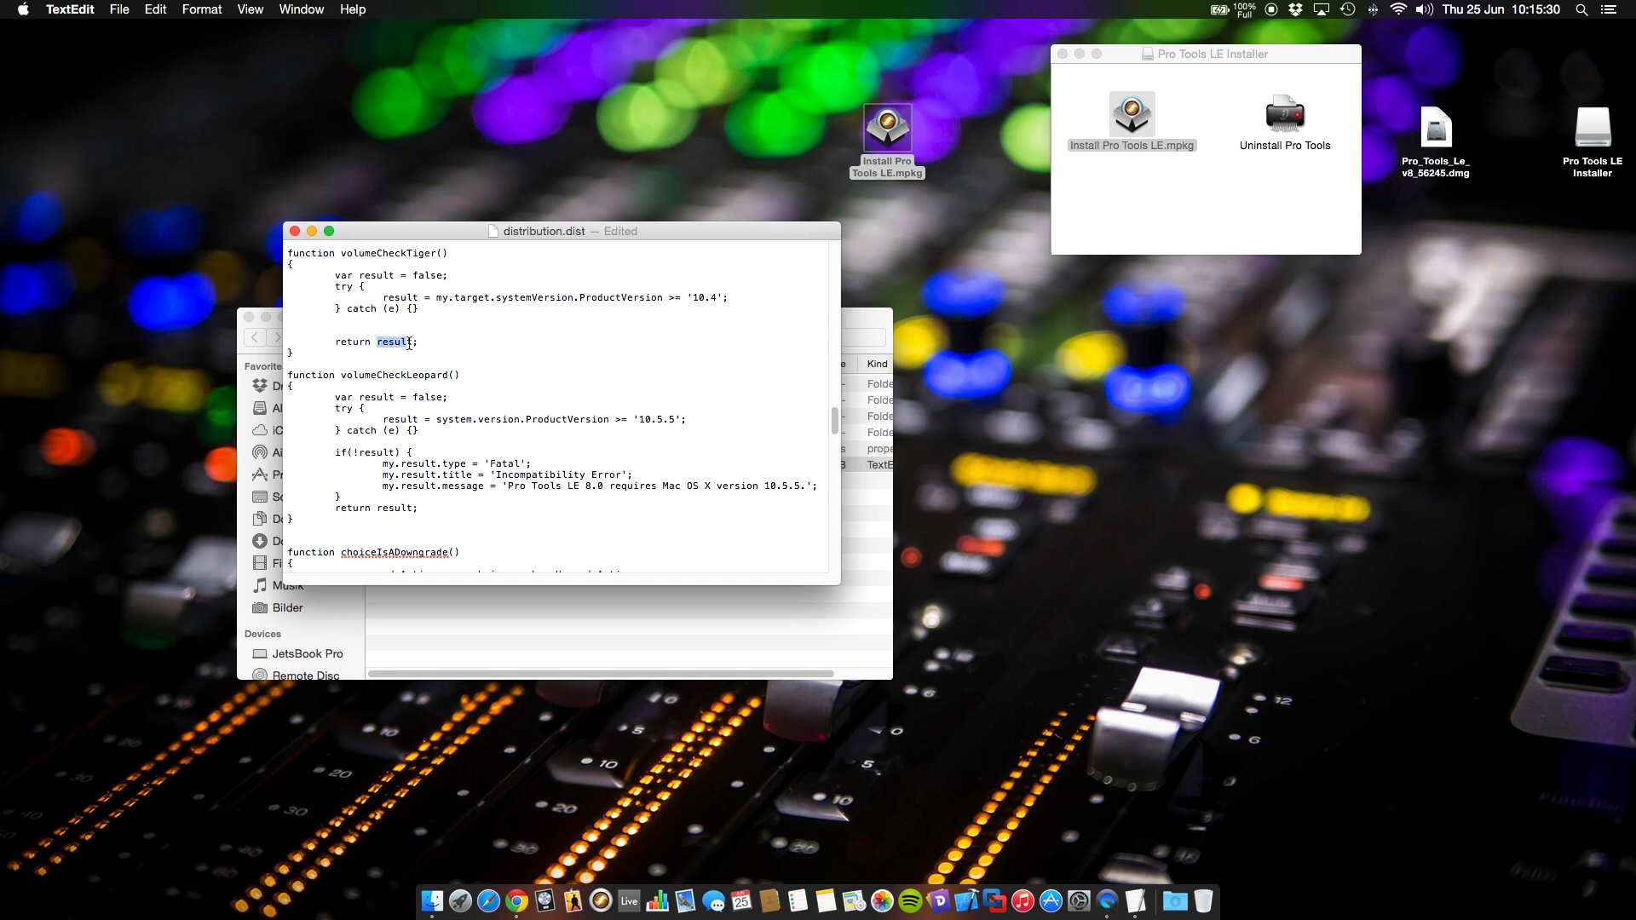
{"action": "type", "text": "true"}
In volumeCheckLeopard, delete the incompatibility-error if-block and change return result; to return true;
{"action": "left_click_drag", "start_coordinate": [336, 452], "coordinate": [400, 494]}
{"action": "key", "text": "BackSpace"}
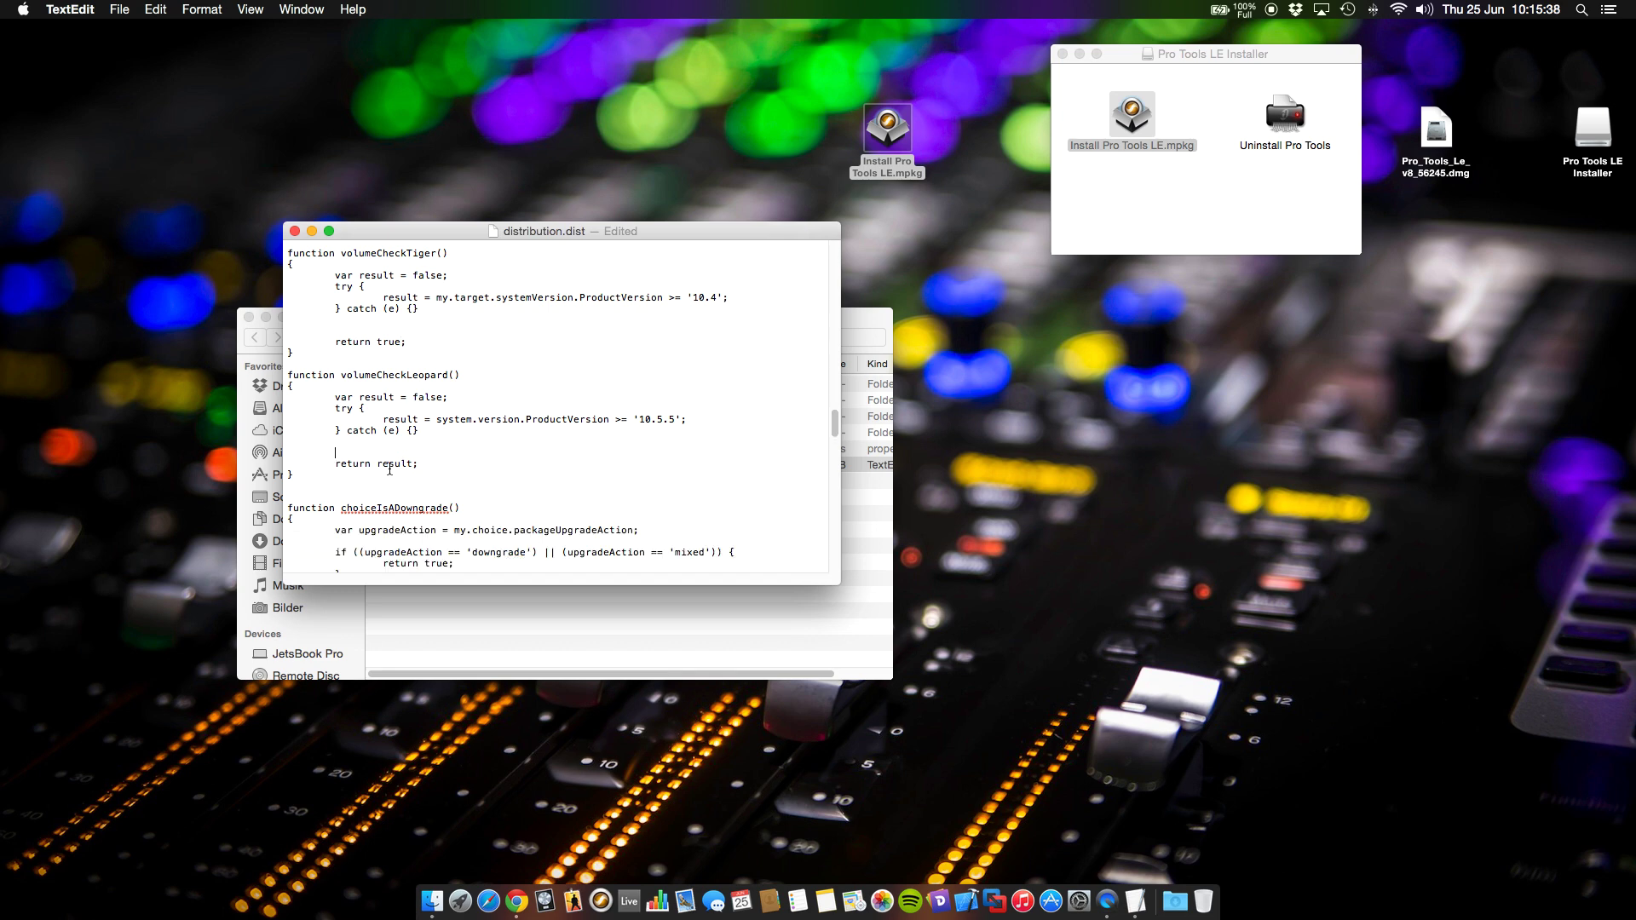
{"action": "left_click_drag", "start_coordinate": [377, 464], "coordinate": [415, 464]}
{"action": "type", "text": "true"}
{"action": "key", "text": "Return"}
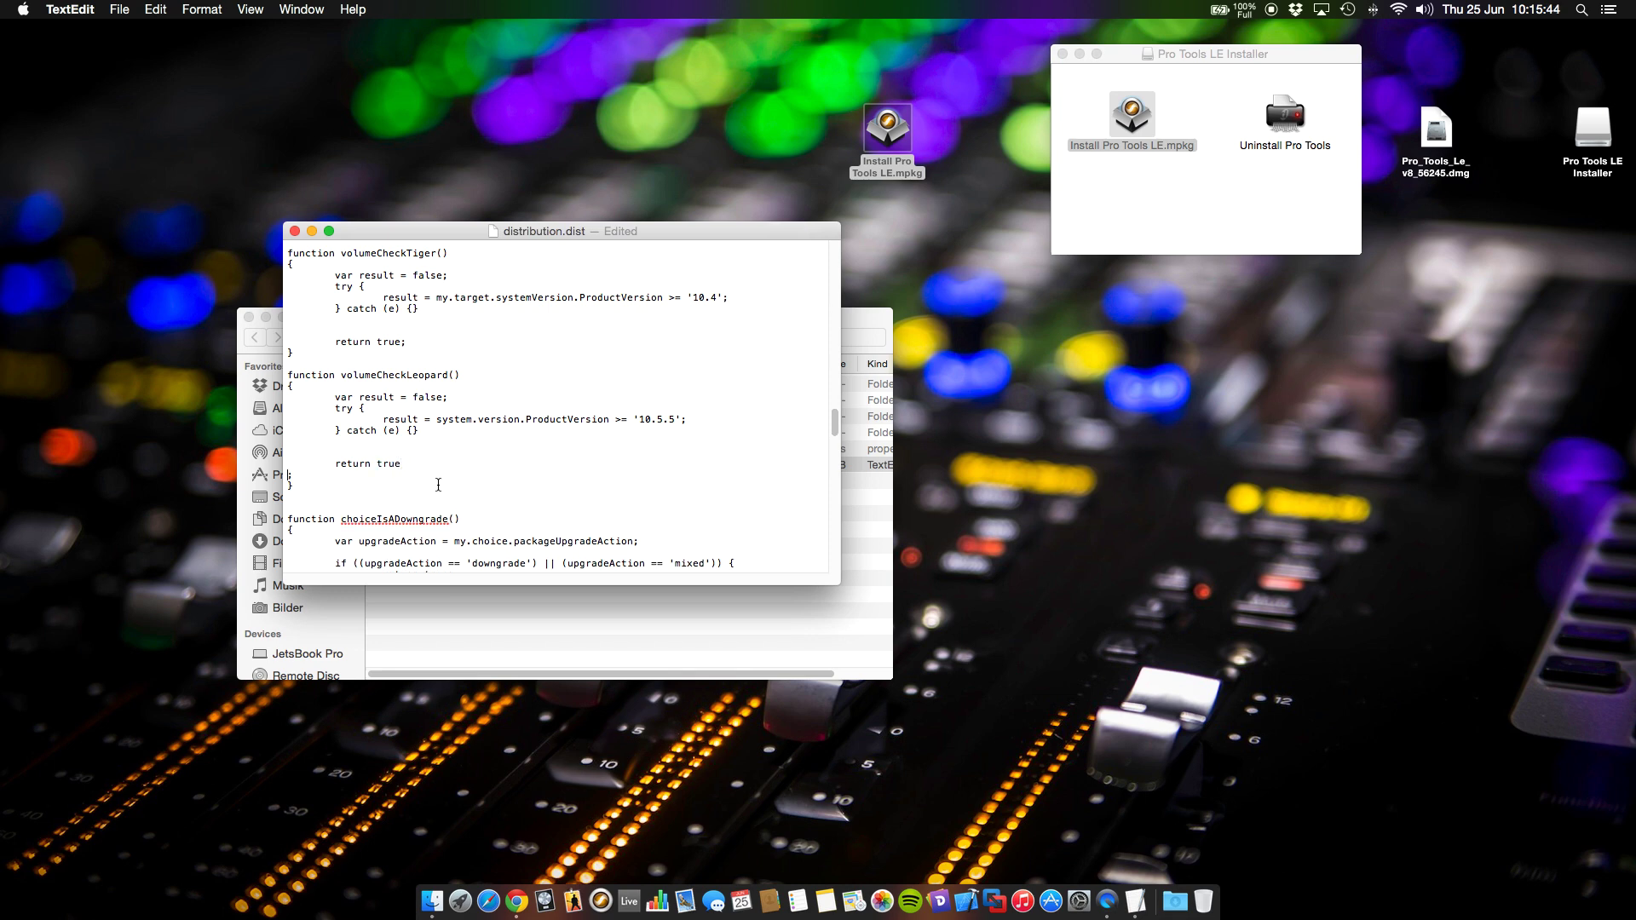
{"action": "key", "text": "BackSpace"}
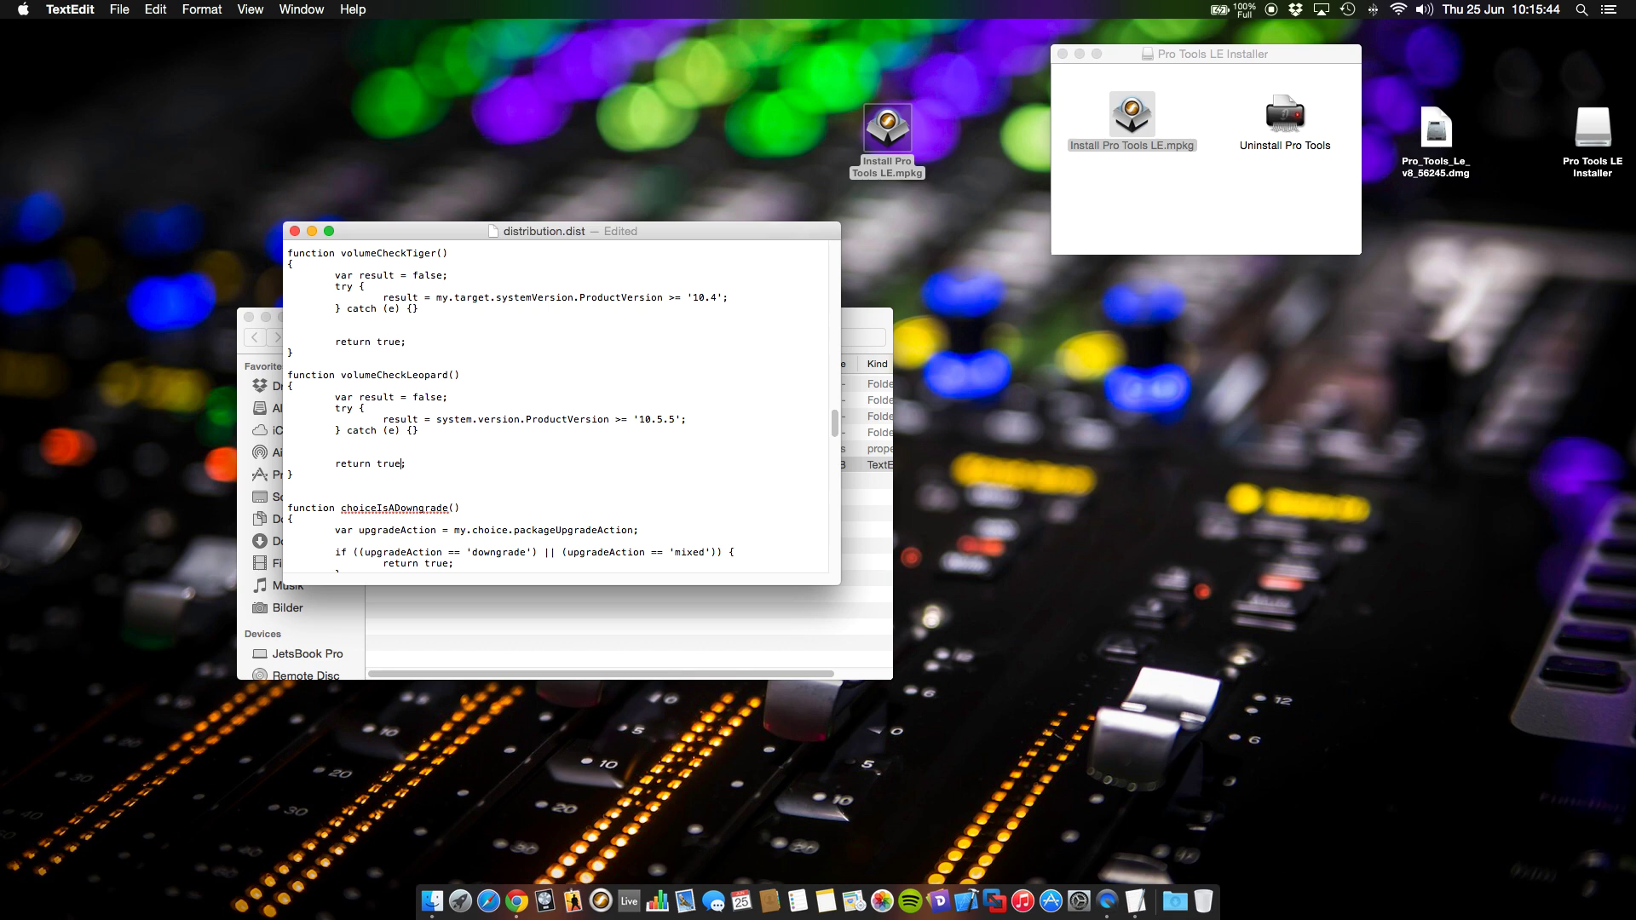
Close the edited distribution.dist and package contents window, then launch the patched Install Pro Tools LE.mpkg
{"action": "left_click", "coordinate": [294, 231]}
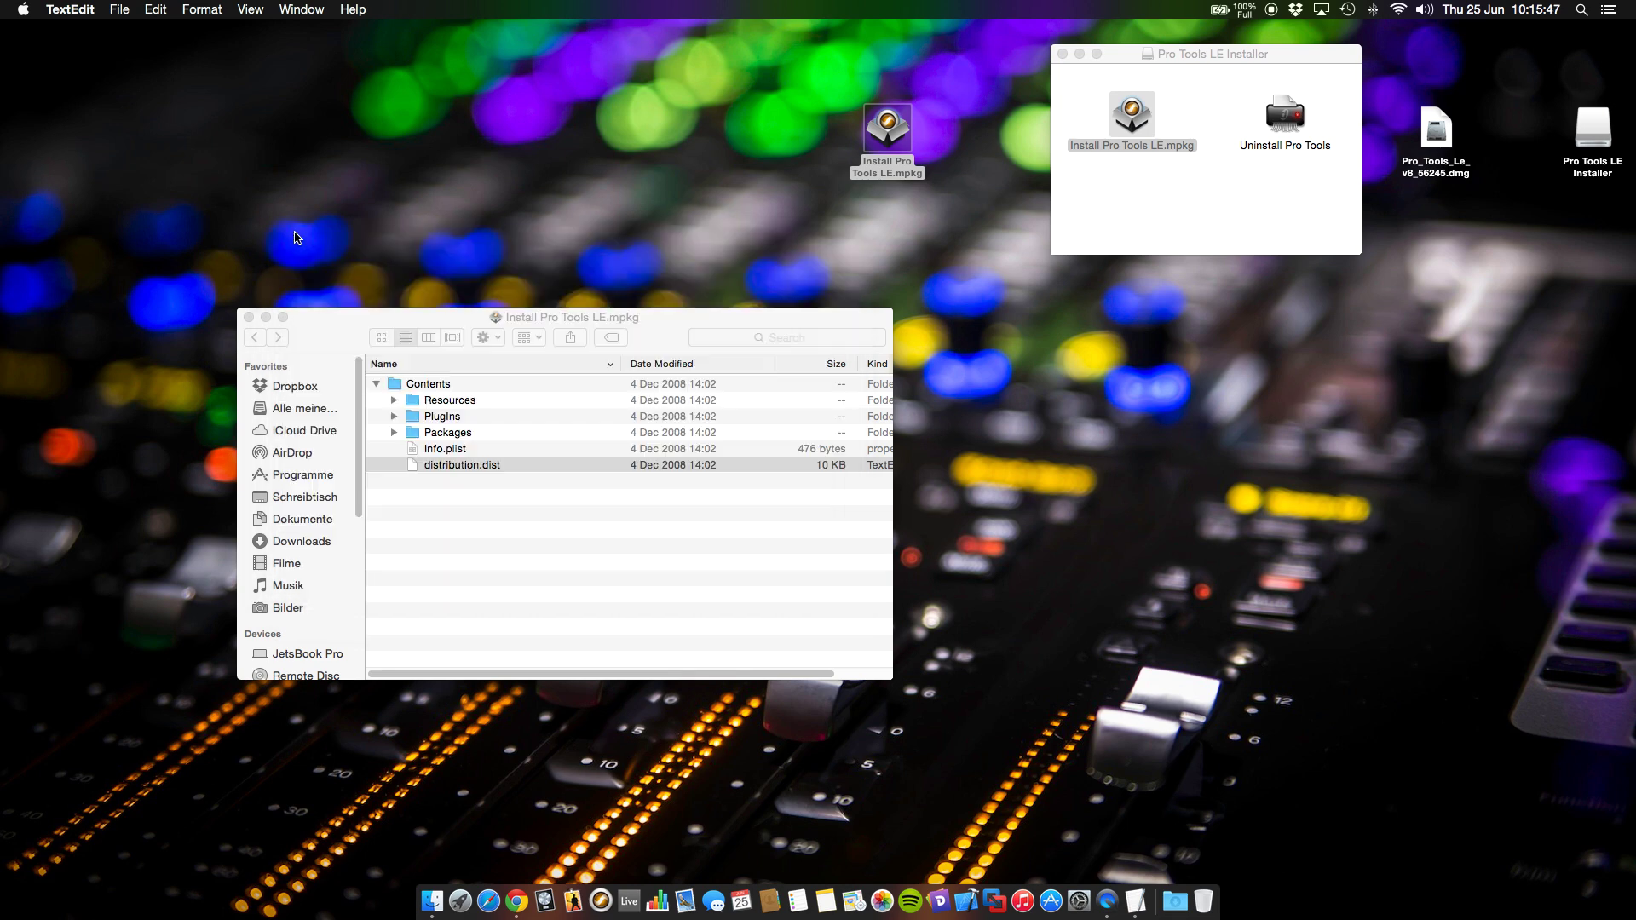
{"action": "left_click", "coordinate": [316, 328]}
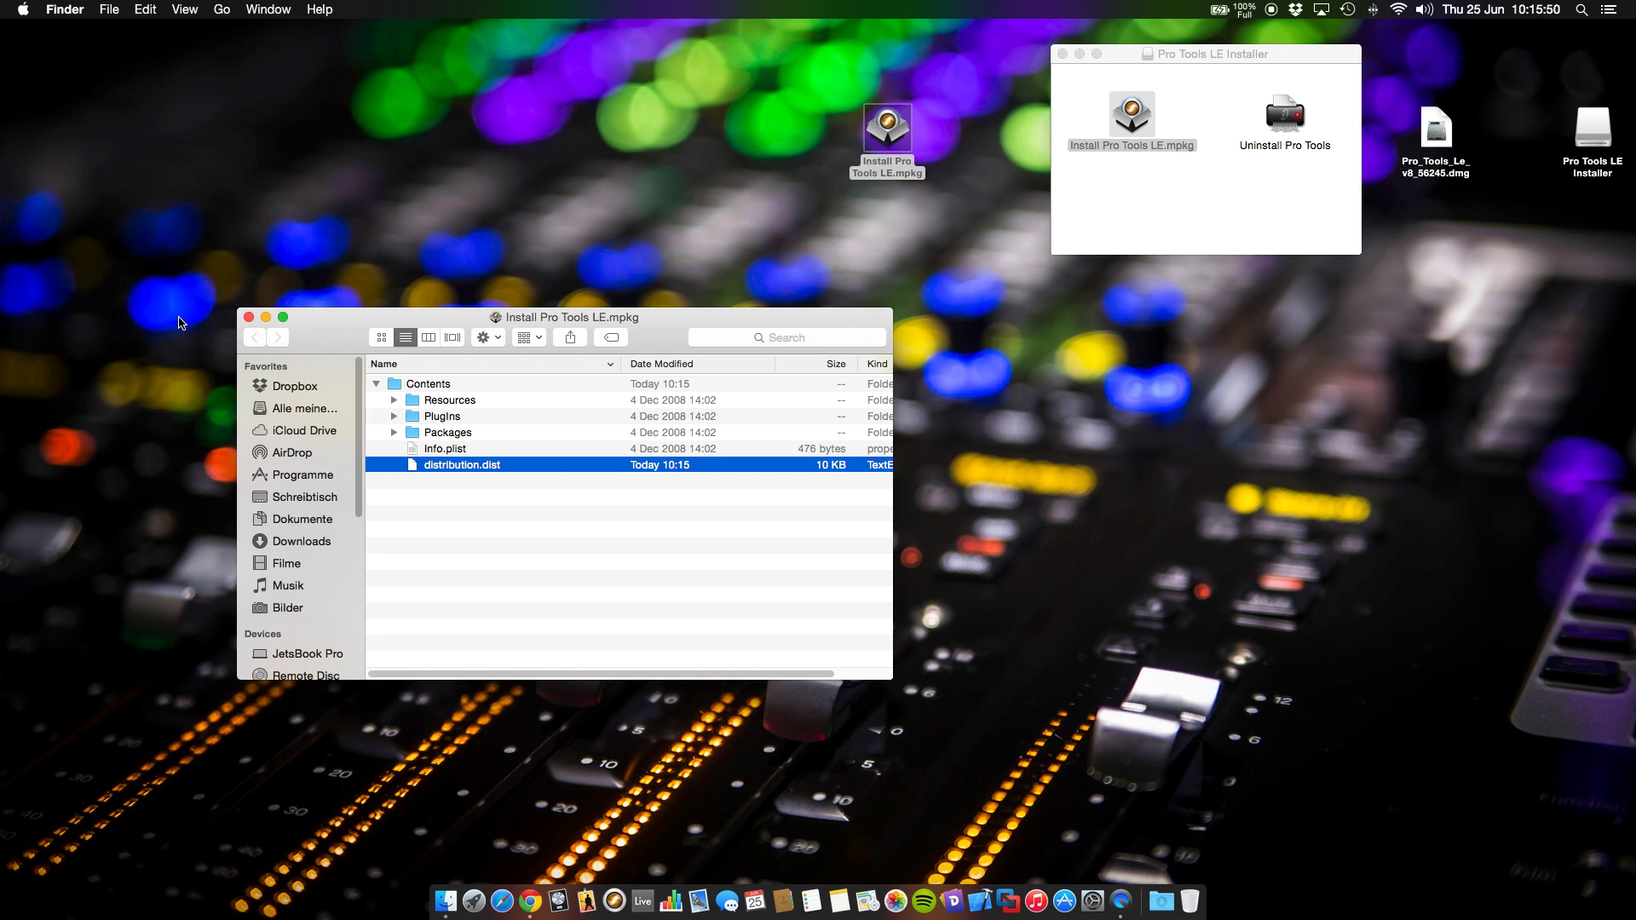
{"action": "left_click", "coordinate": [248, 318]}
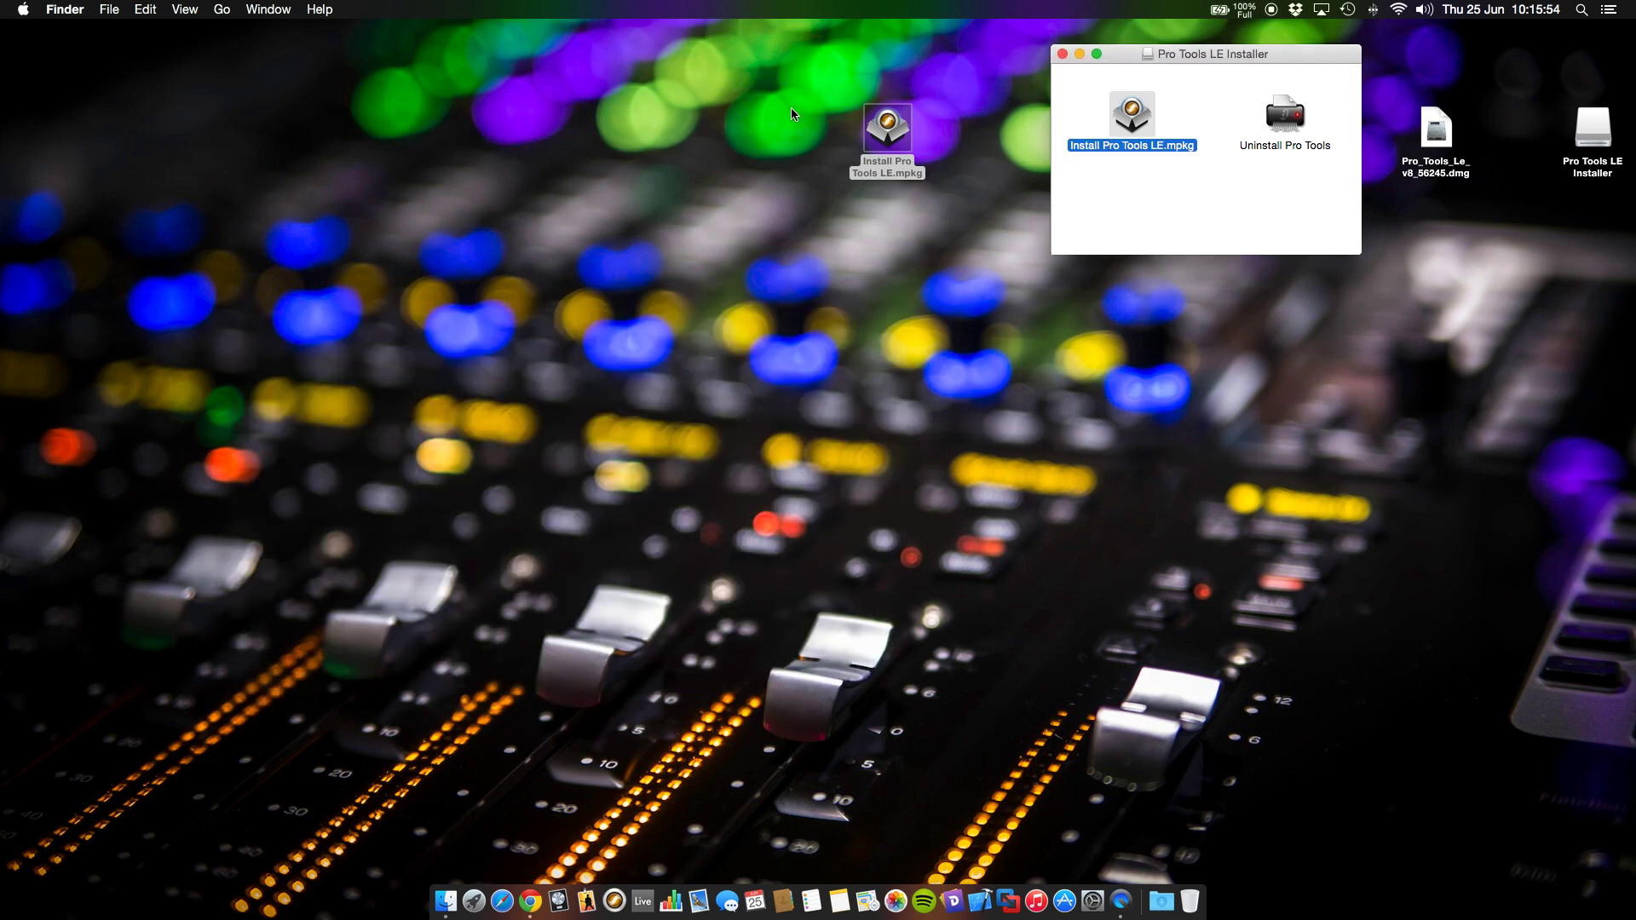
{"action": "double_click", "coordinate": [880, 130]}
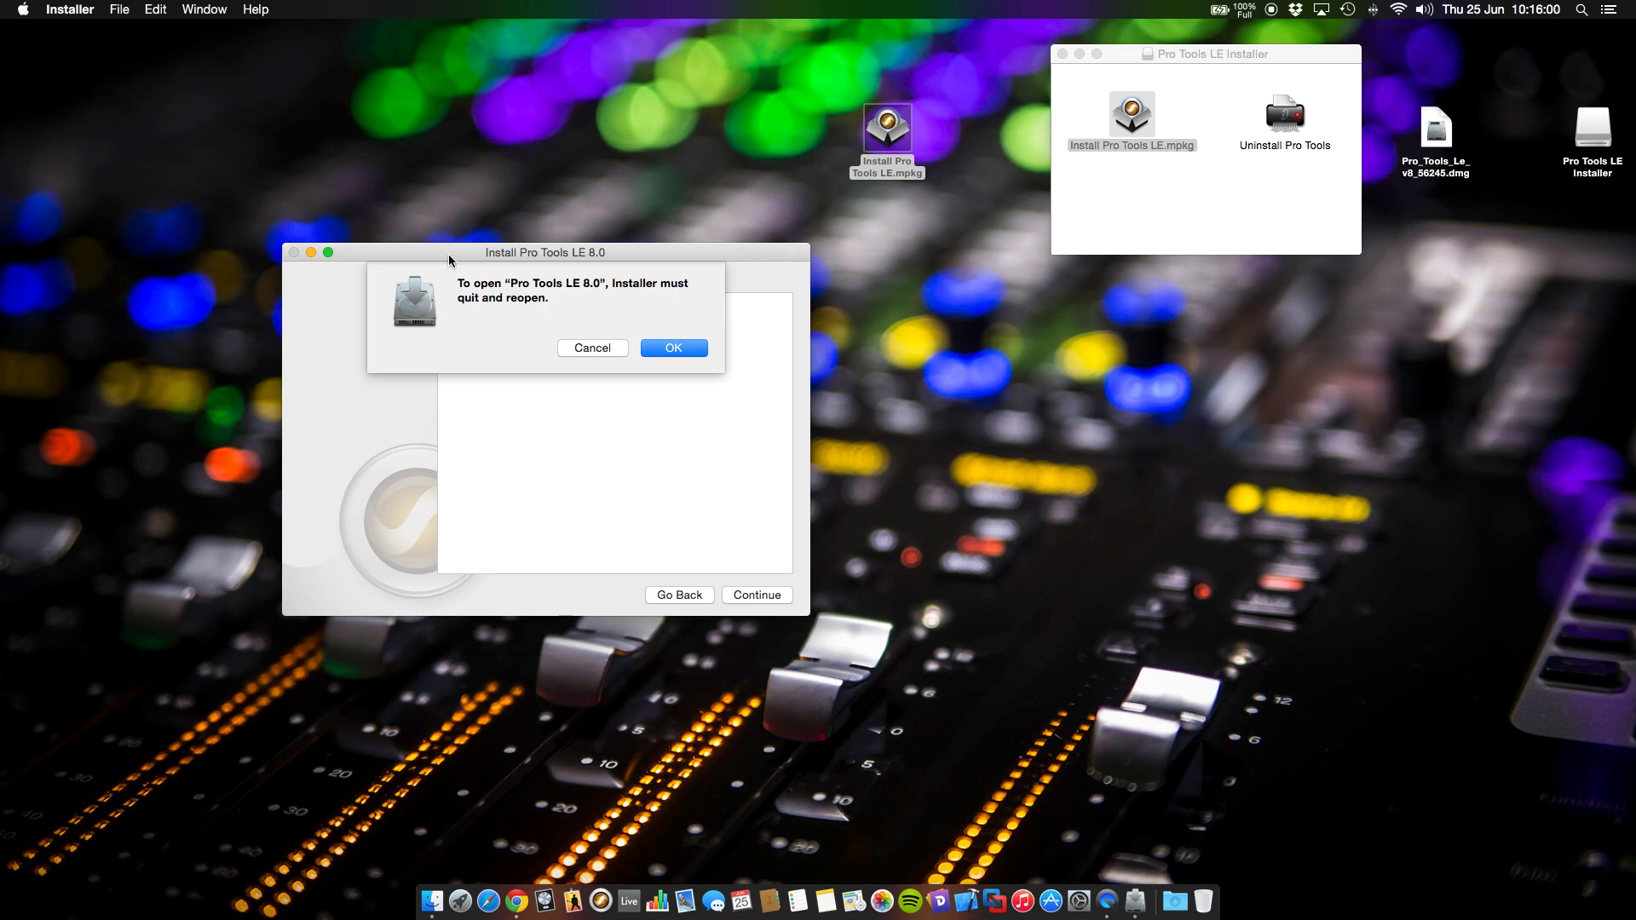
Let Installer reopen and run the package check, then pass Introduction, accept the licence, and pass Read Me
{"action": "left_click", "coordinate": [672, 349]}
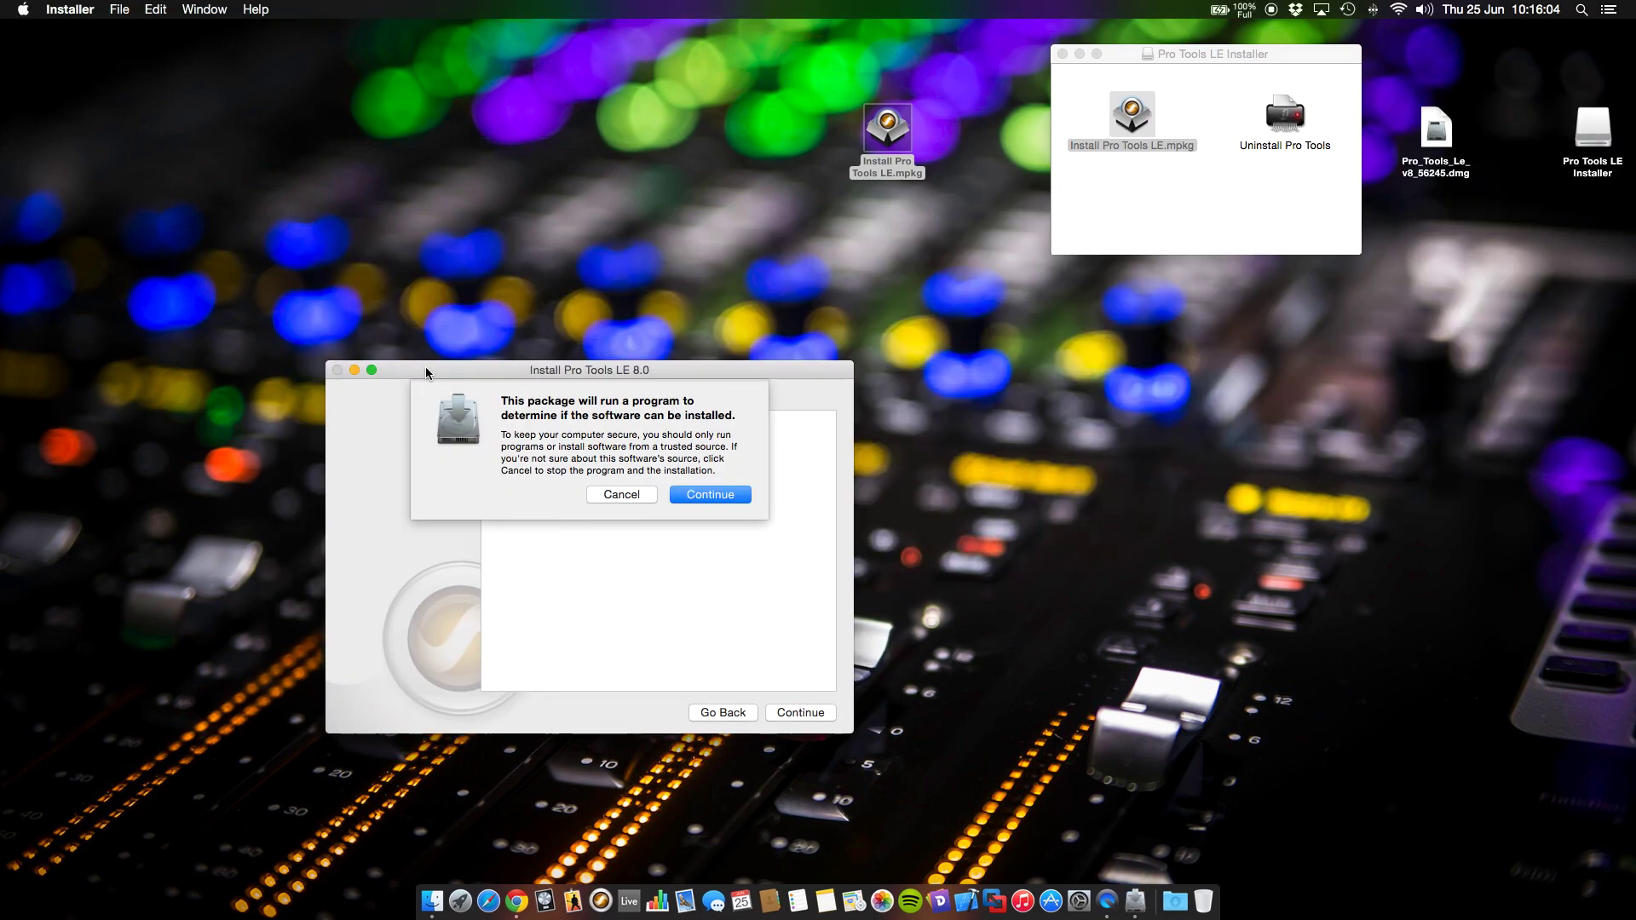
{"action": "left_click", "coordinate": [690, 496]}
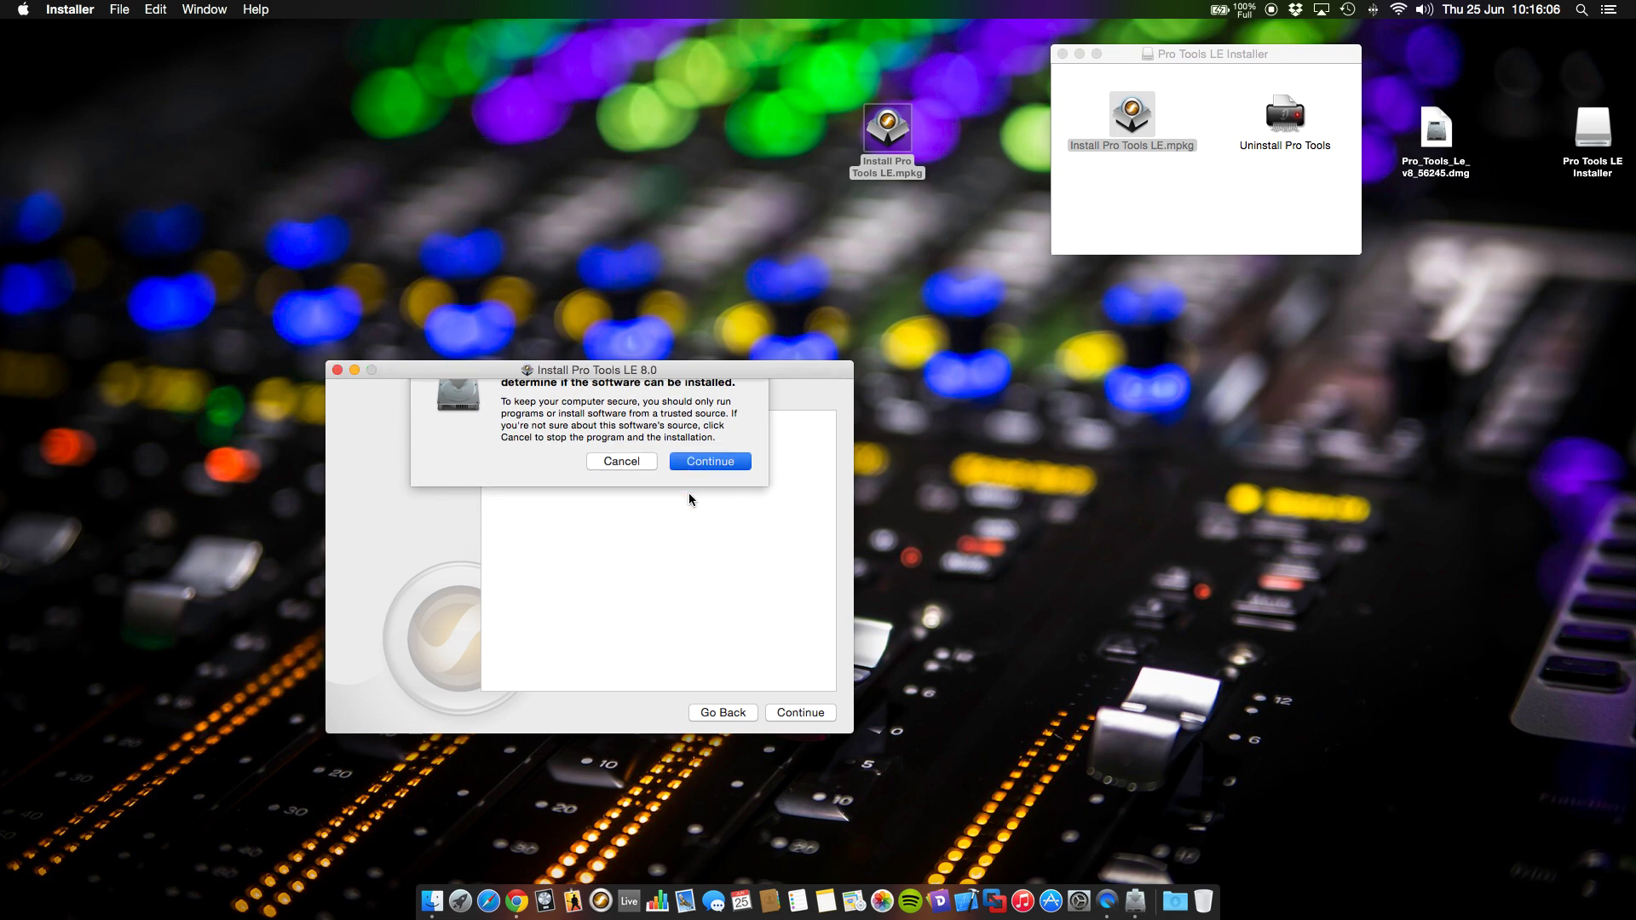
{"action": "left_click", "coordinate": [782, 712]}
{"action": "left_click", "coordinate": [782, 712]}
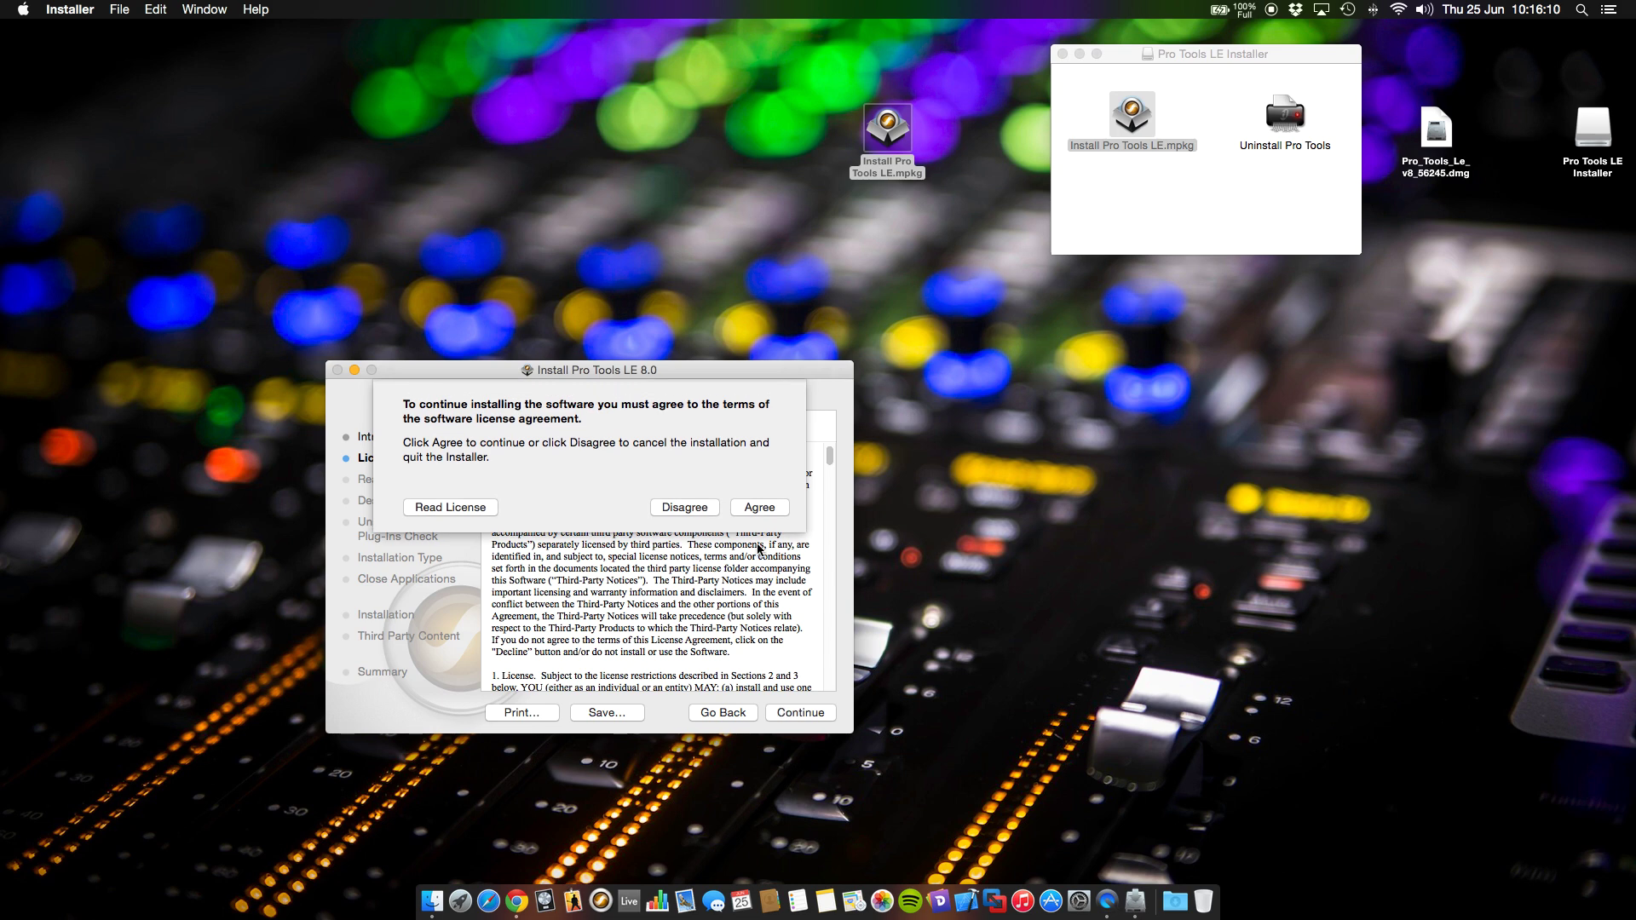
{"action": "left_click", "coordinate": [754, 509]}
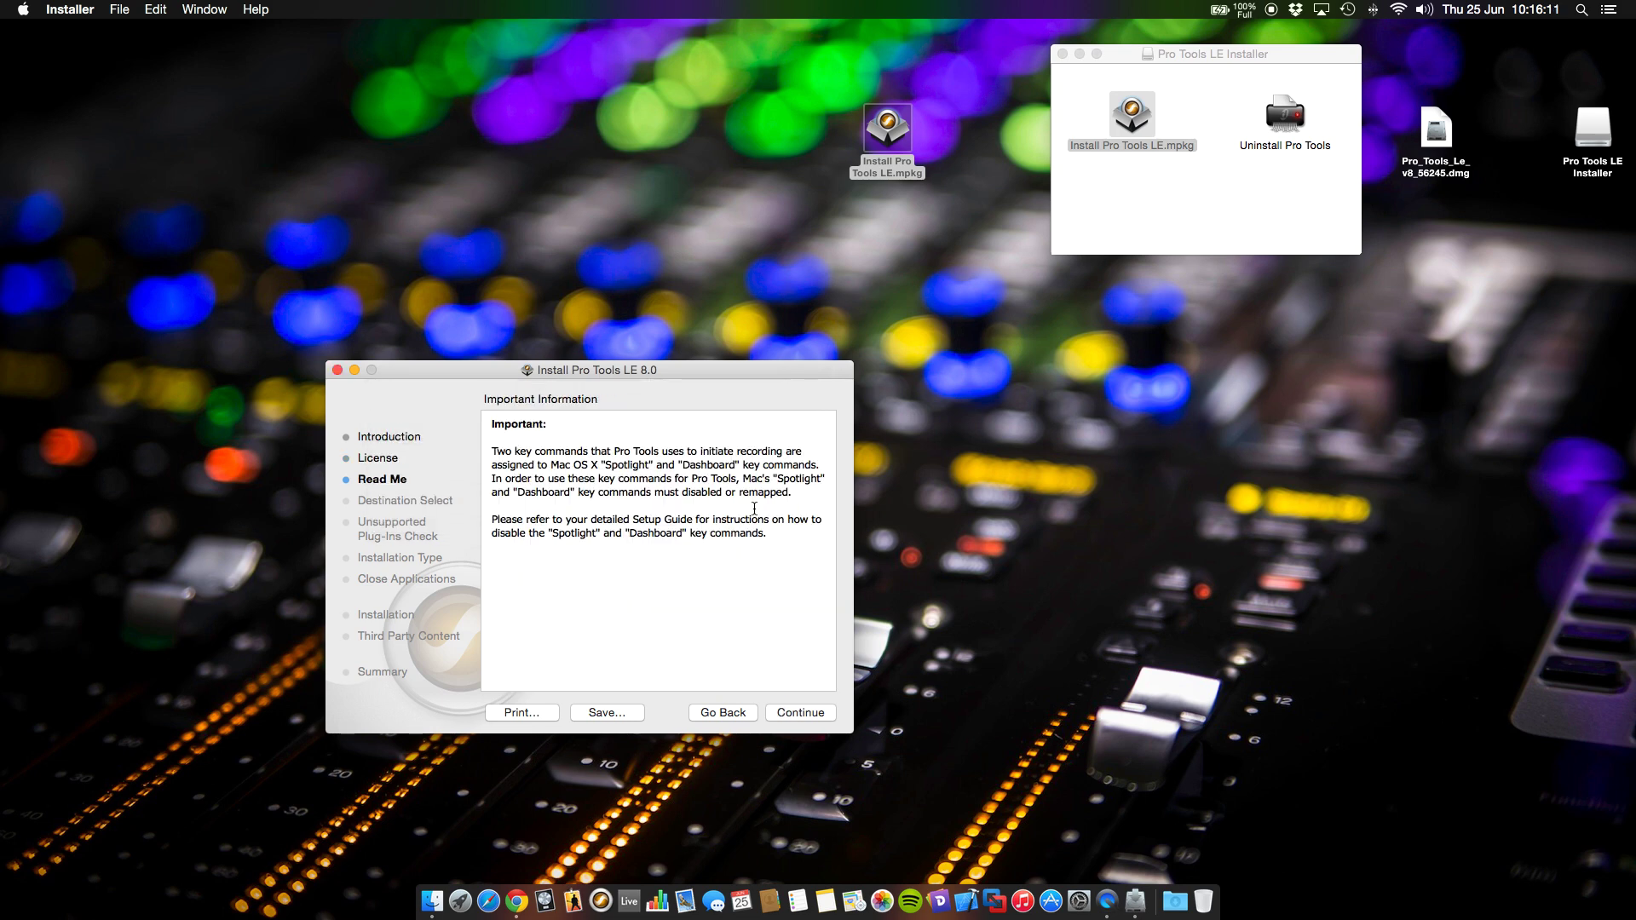
{"action": "left_click", "coordinate": [787, 712]}
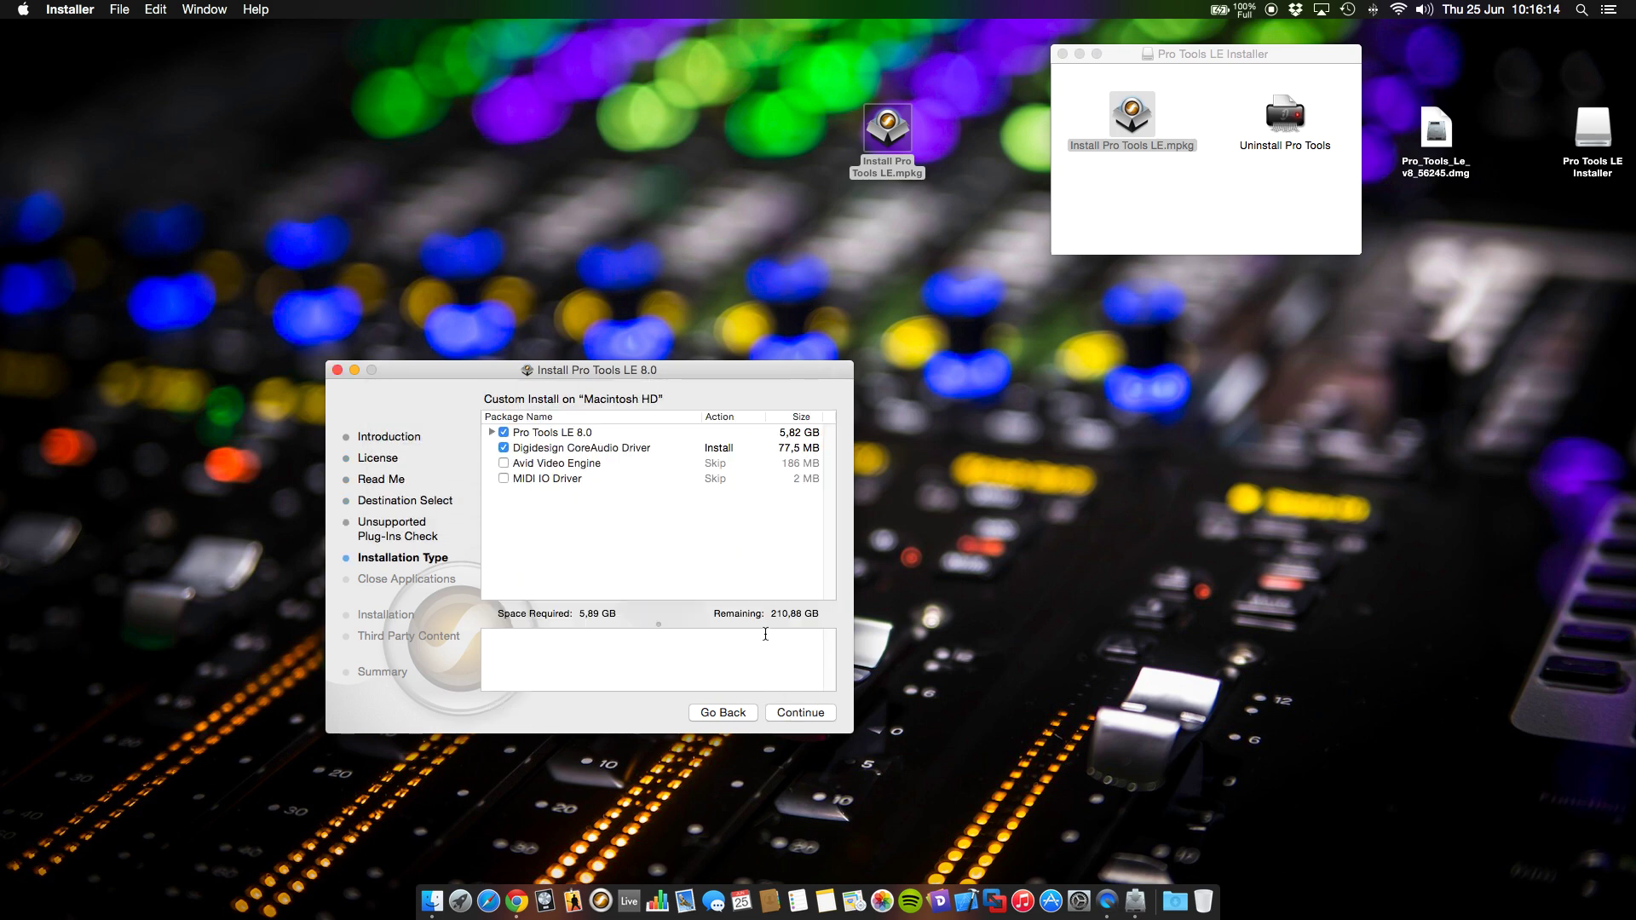